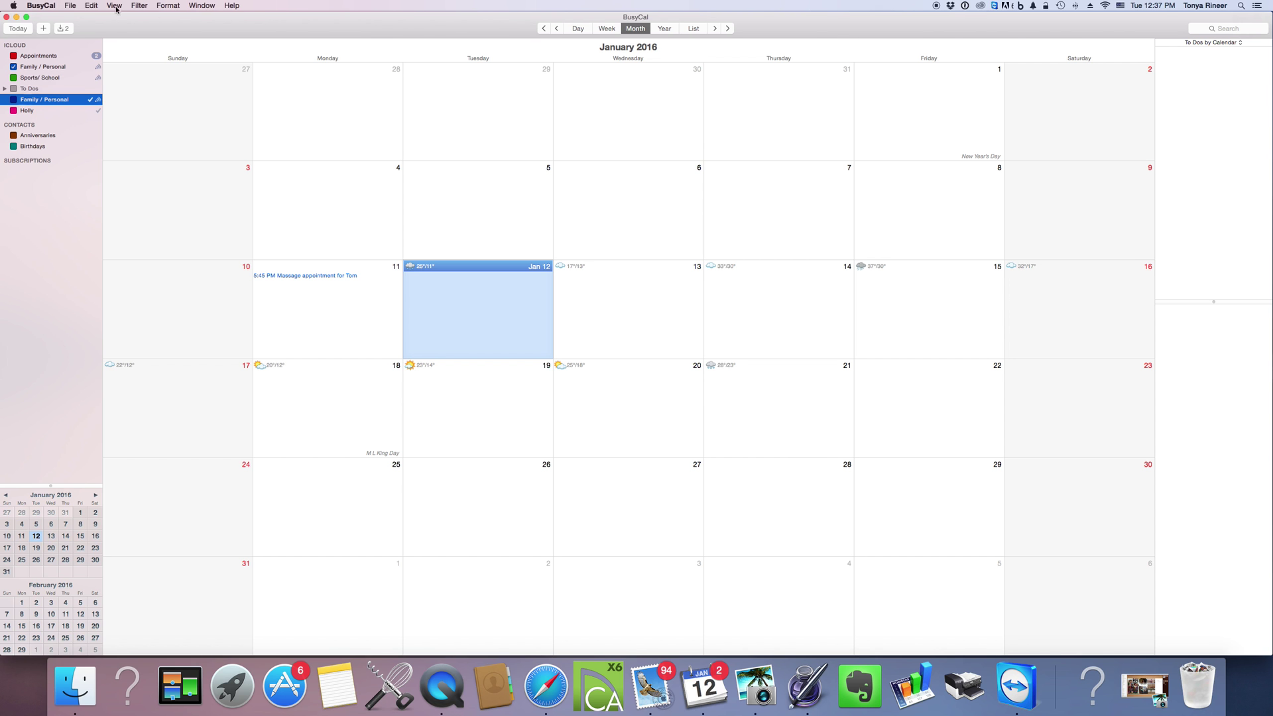
# Hide the Family / Personal calendar so the Jan 11 massage leaves January 2016.
pyautogui.click(14, 67)
pyautogui.moveTo(99, 68)
# Create a new iCloud event calendar, initially named 'School & S'.
pyautogui.click(71, 7)
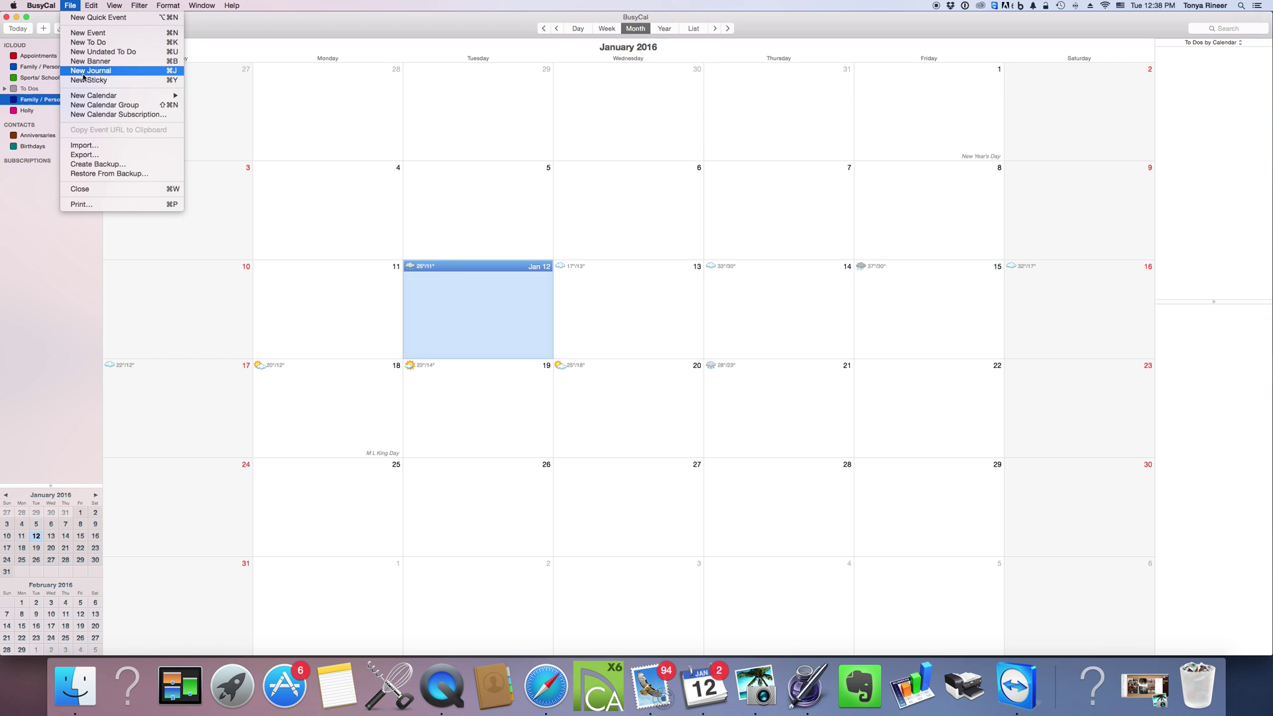
pyautogui.moveTo(91, 97)
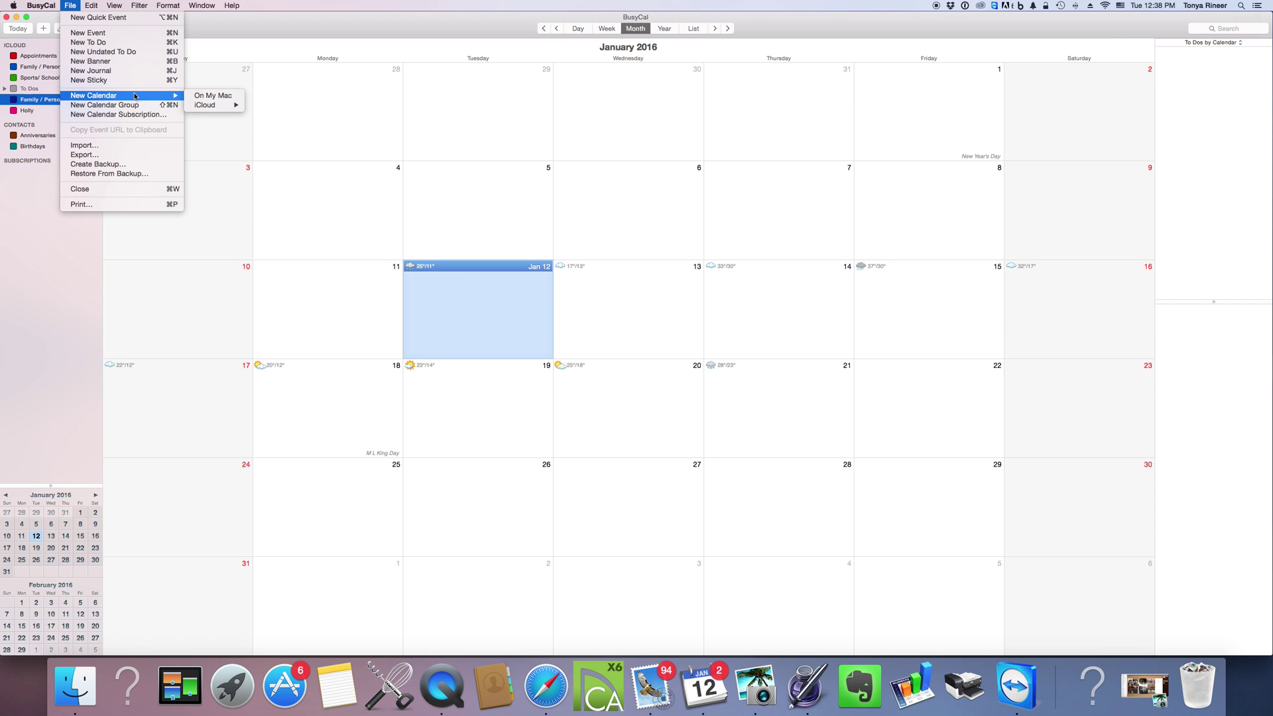
pyautogui.moveTo(221, 109)
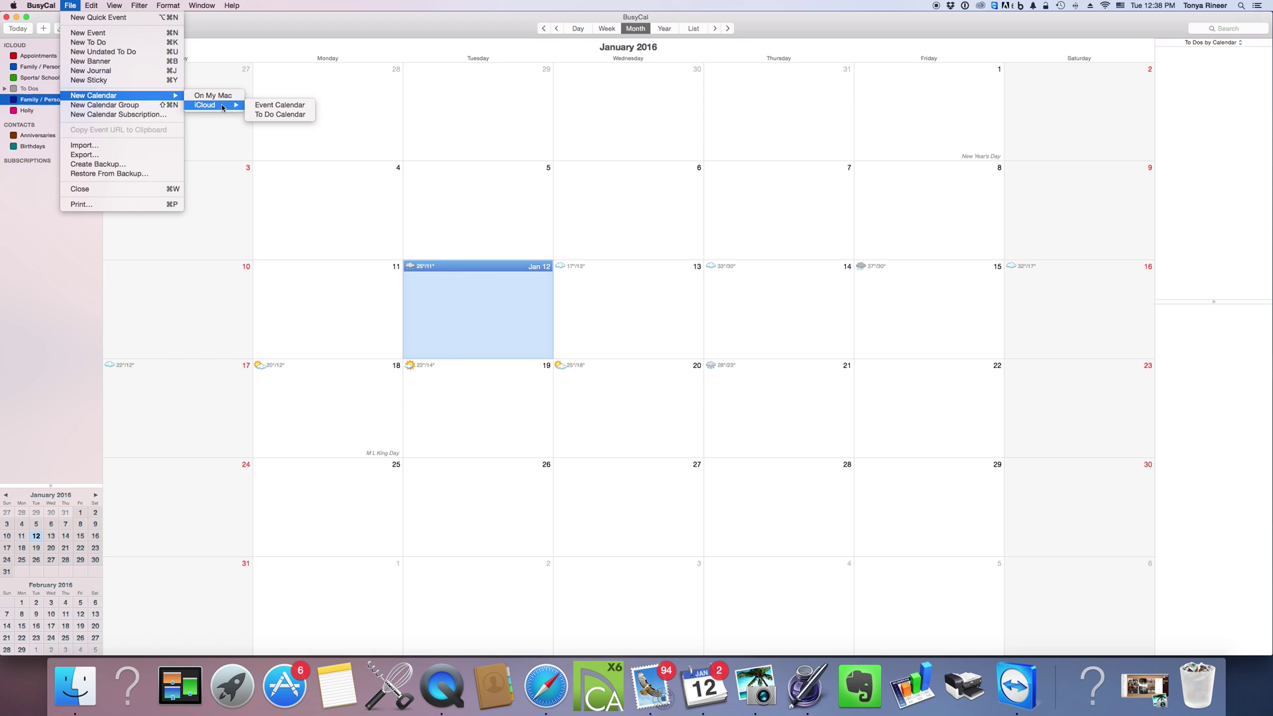
pyautogui.click(270, 105)
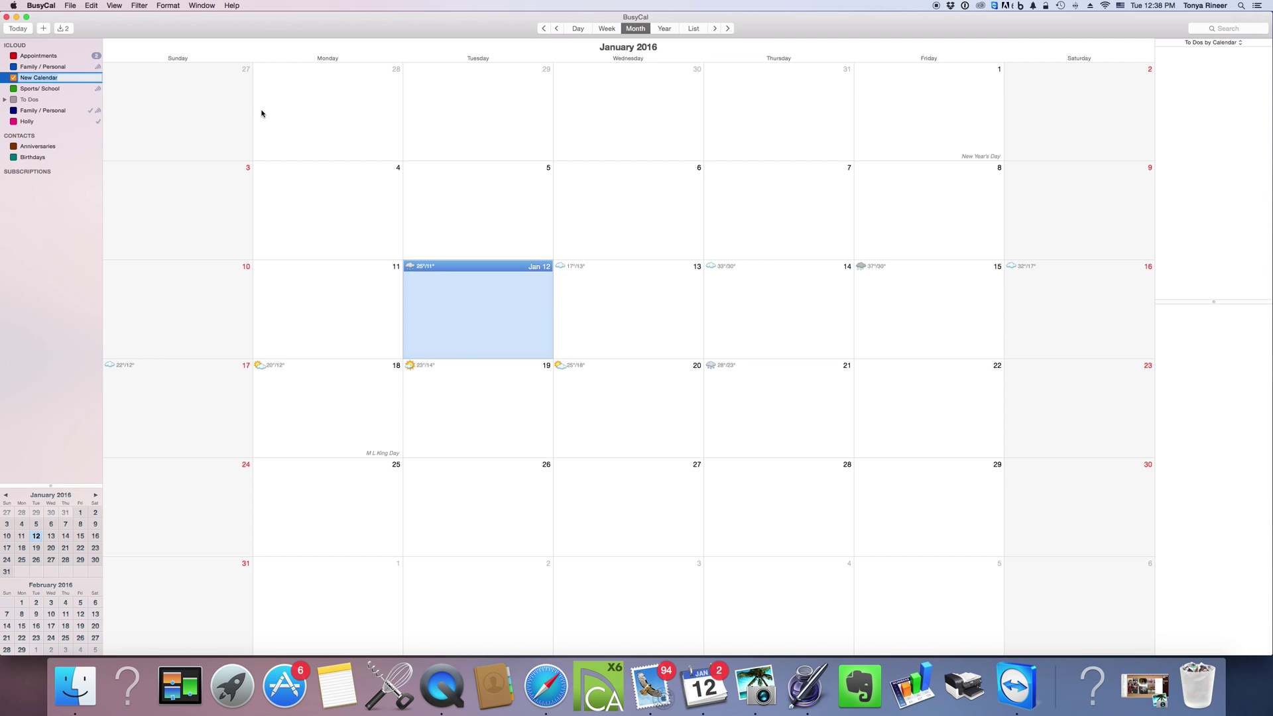
pyautogui.write('School & S')
pyautogui.press('Return')
# Complete the new calendar's name as 'School & Sports' in its info settings.
pyautogui.click(62, 81)
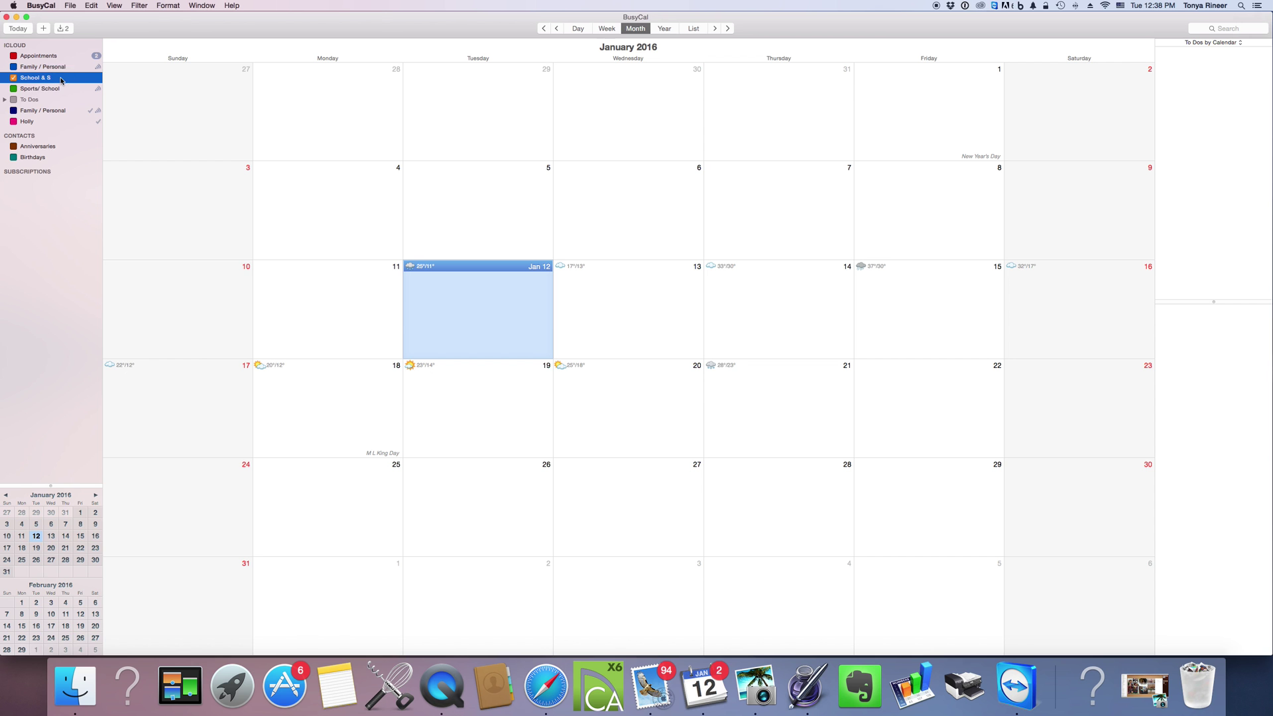
pyautogui.doubleClick(61, 80)
pyautogui.click(622, 67)
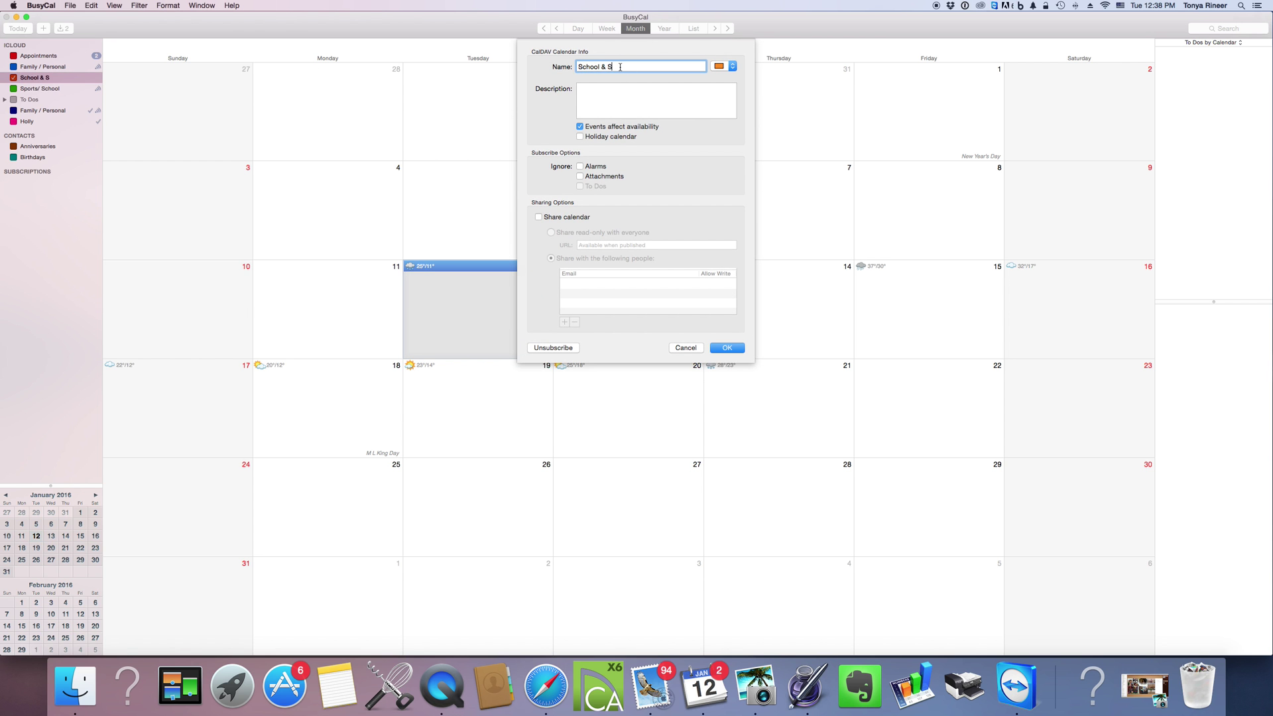
pyautogui.write('ports')
pyautogui.press('Return')
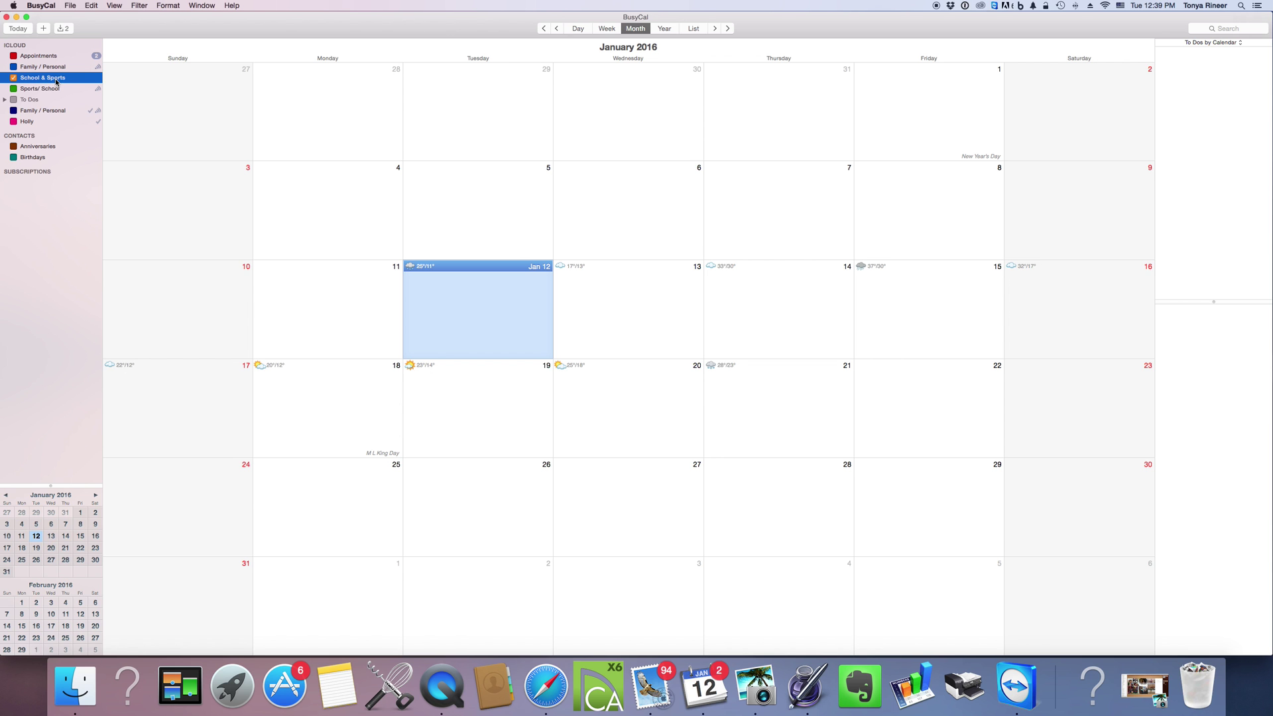
# Give School & Sports the description 'all the stuff the kids are involved in' and enable sharing.
pyautogui.rightClick(54, 79)
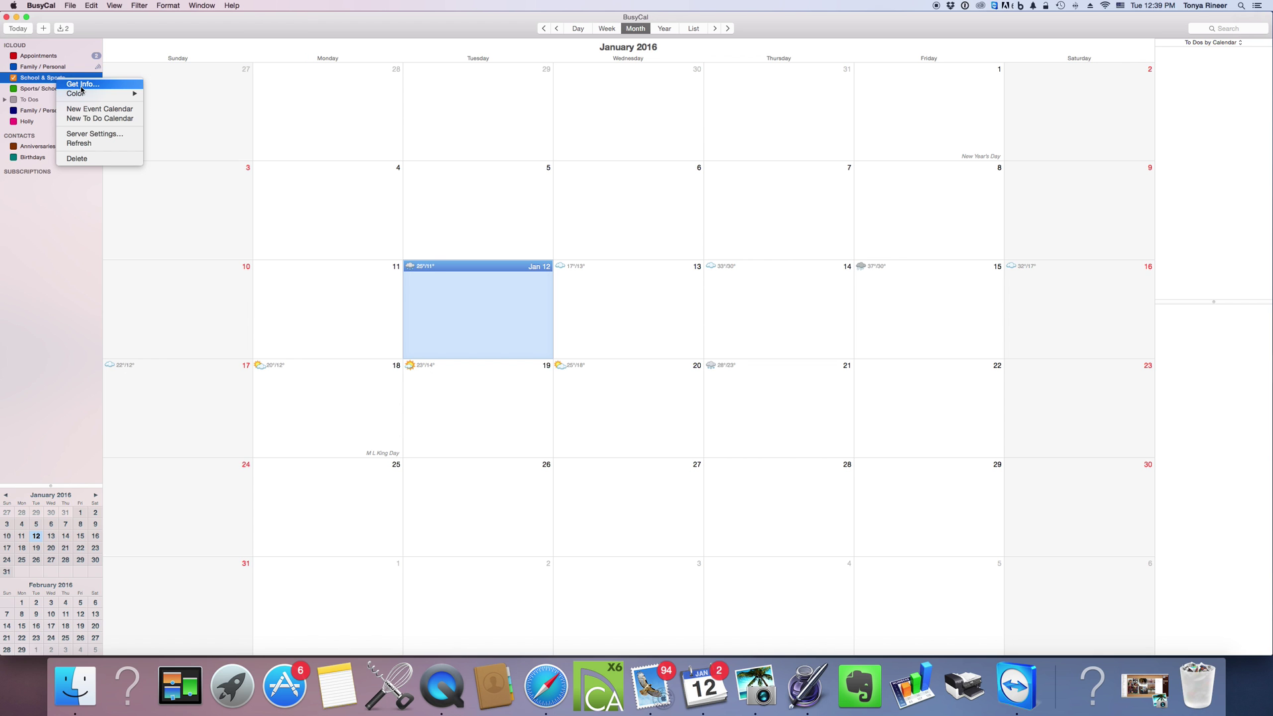
pyautogui.click(80, 86)
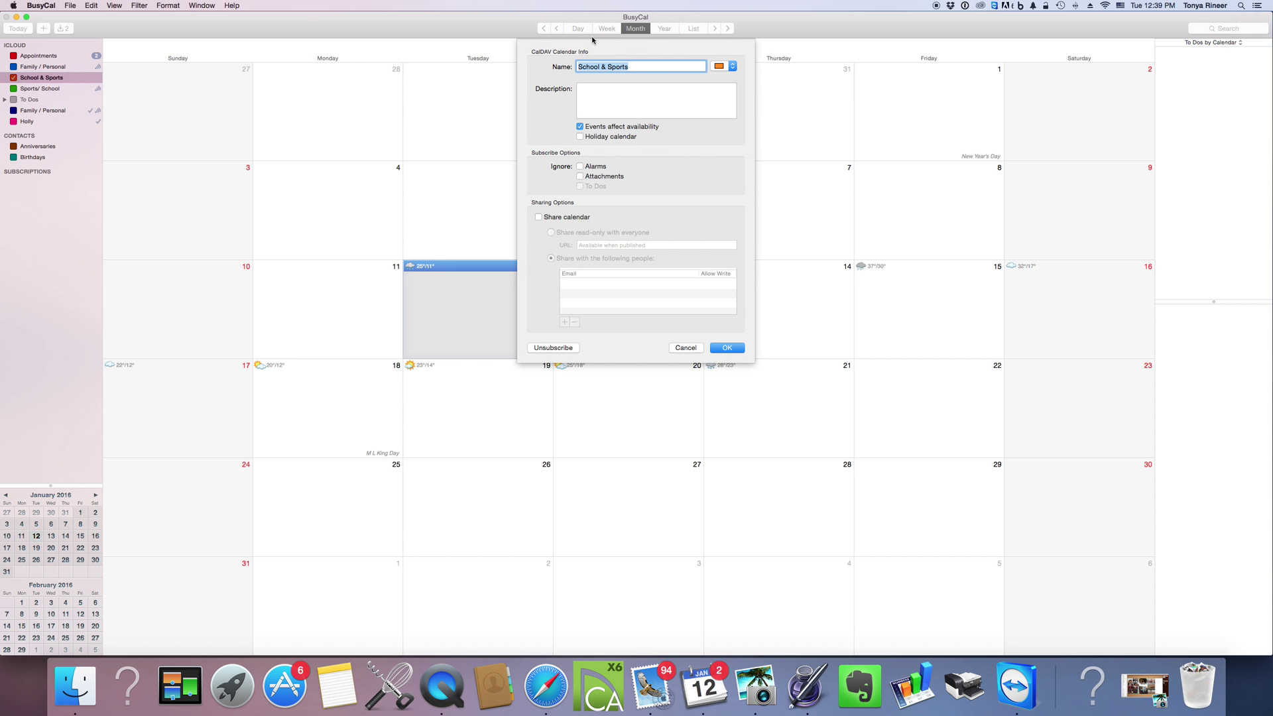
pyautogui.click(605, 94)
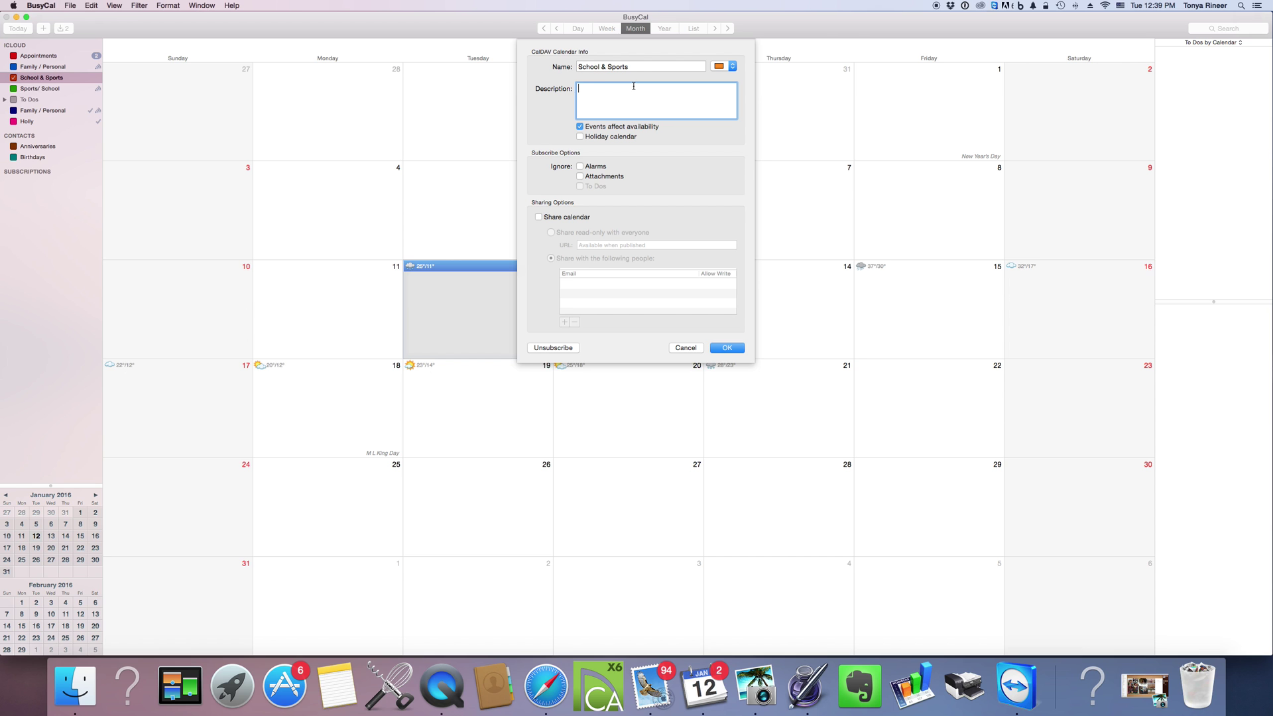
pyautogui.write('all the stuff the kids are involved in')
pyautogui.click(538, 217)
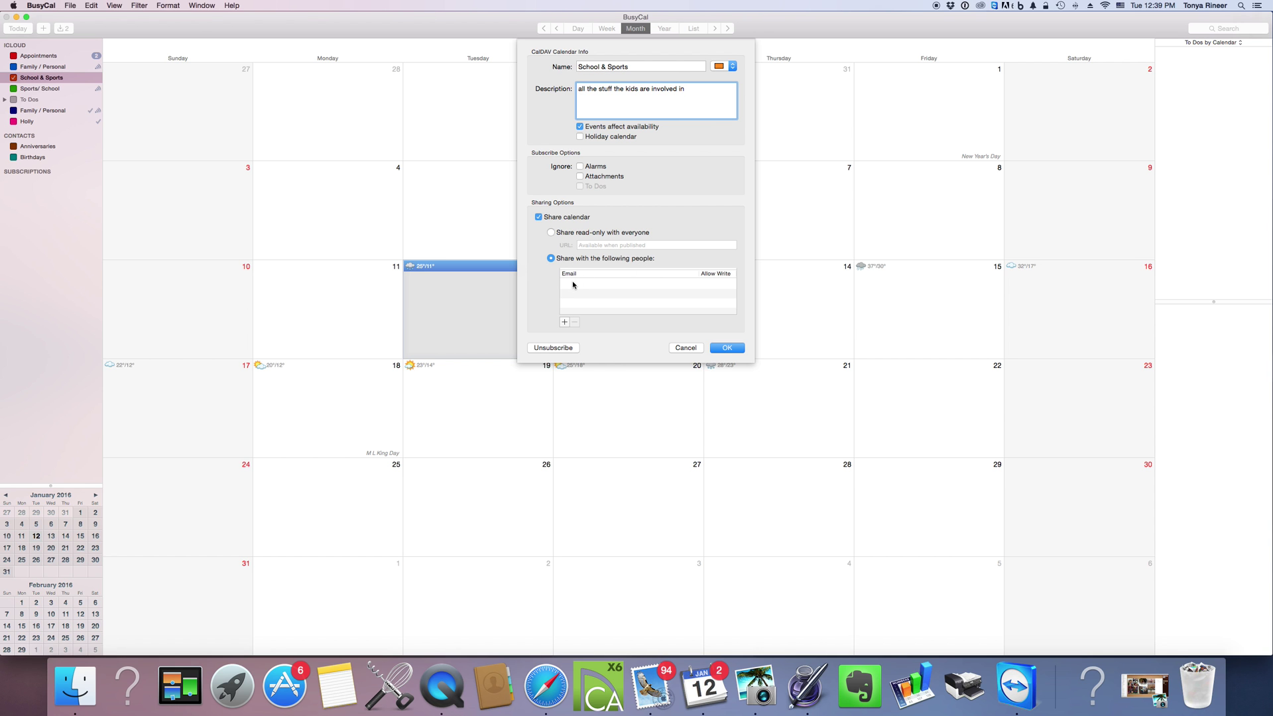
# Add a contact's e-mail to School & Sports sharing with read-only access, then confirm with OK.
pyautogui.click(565, 322)
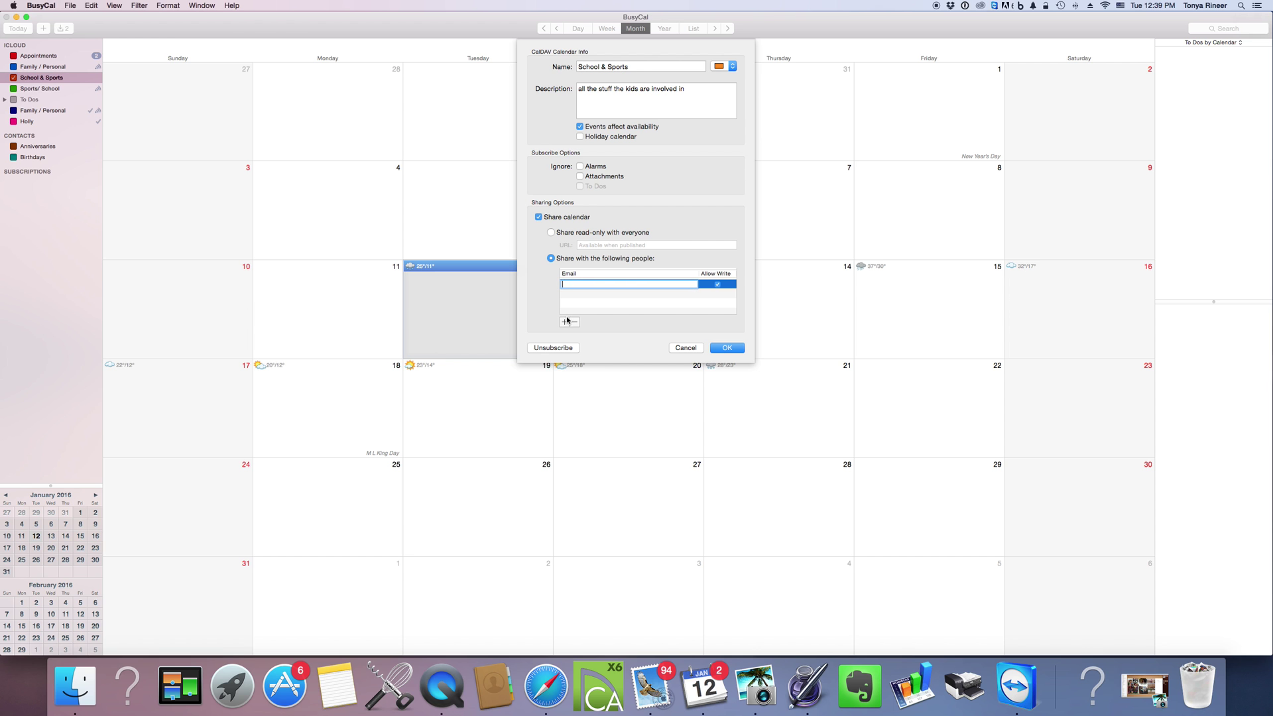
pyautogui.write('zoey')
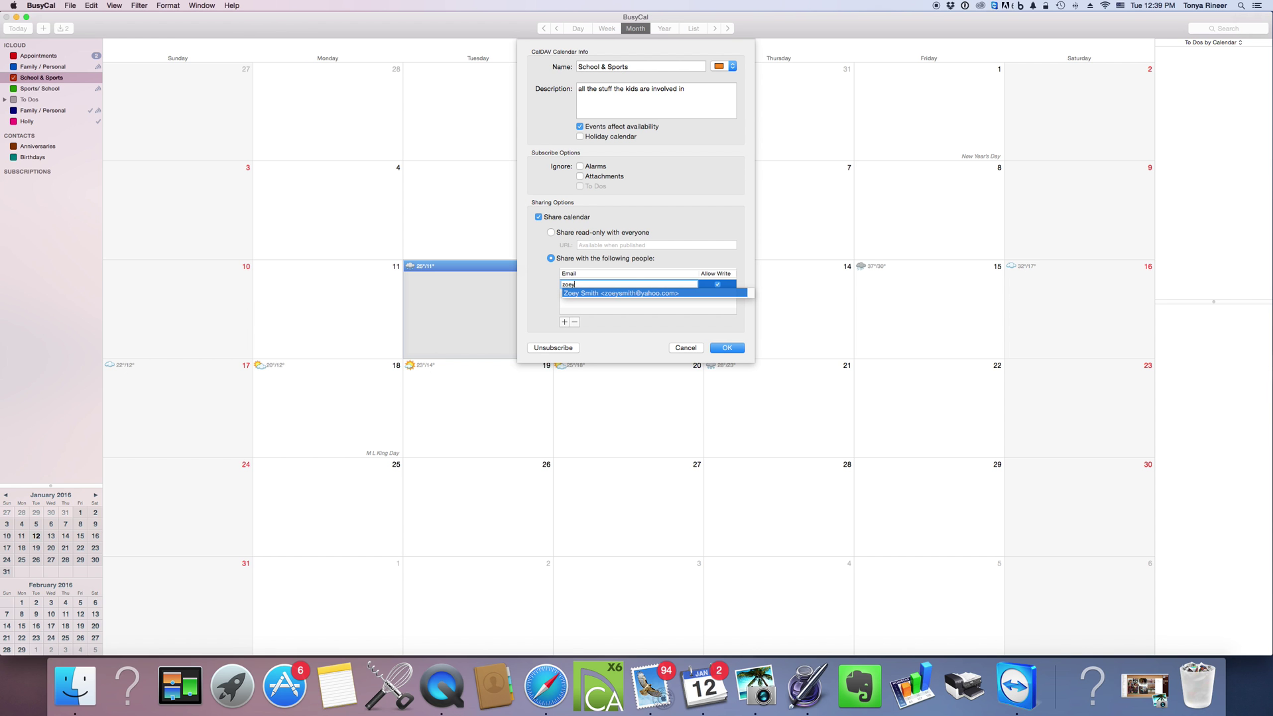
pyautogui.click(668, 303)
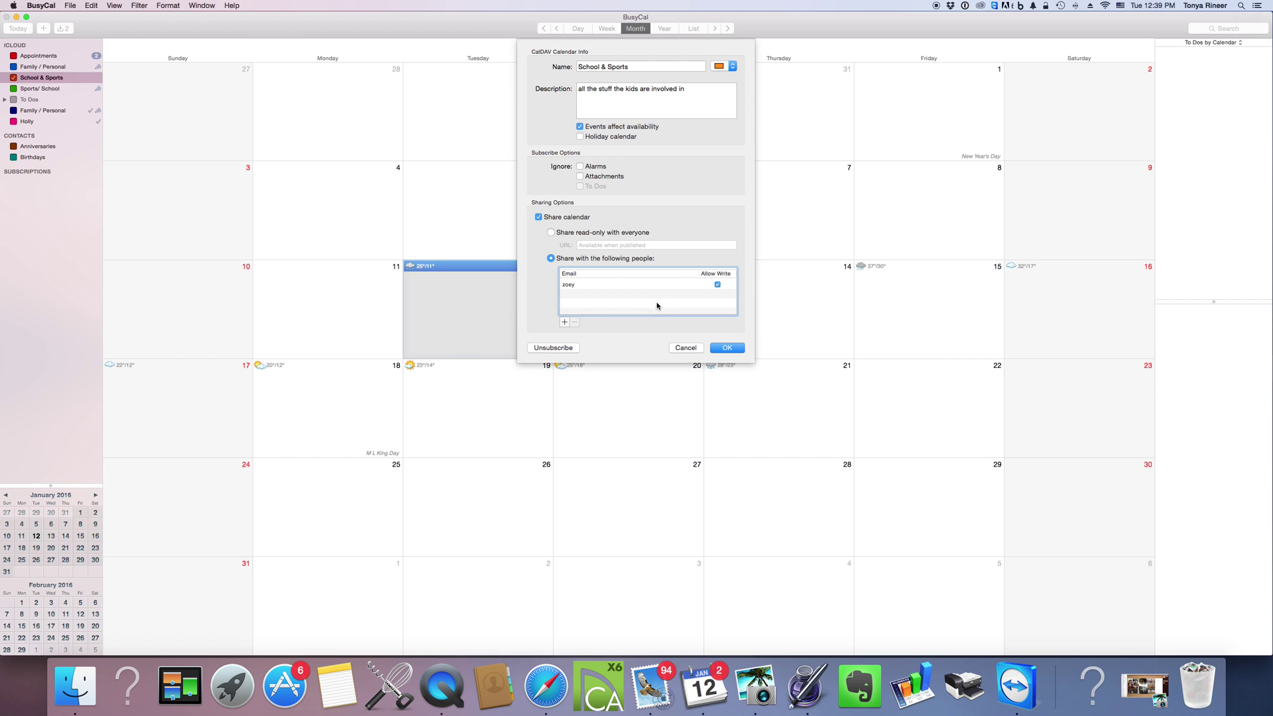
pyautogui.doubleClick(599, 285)
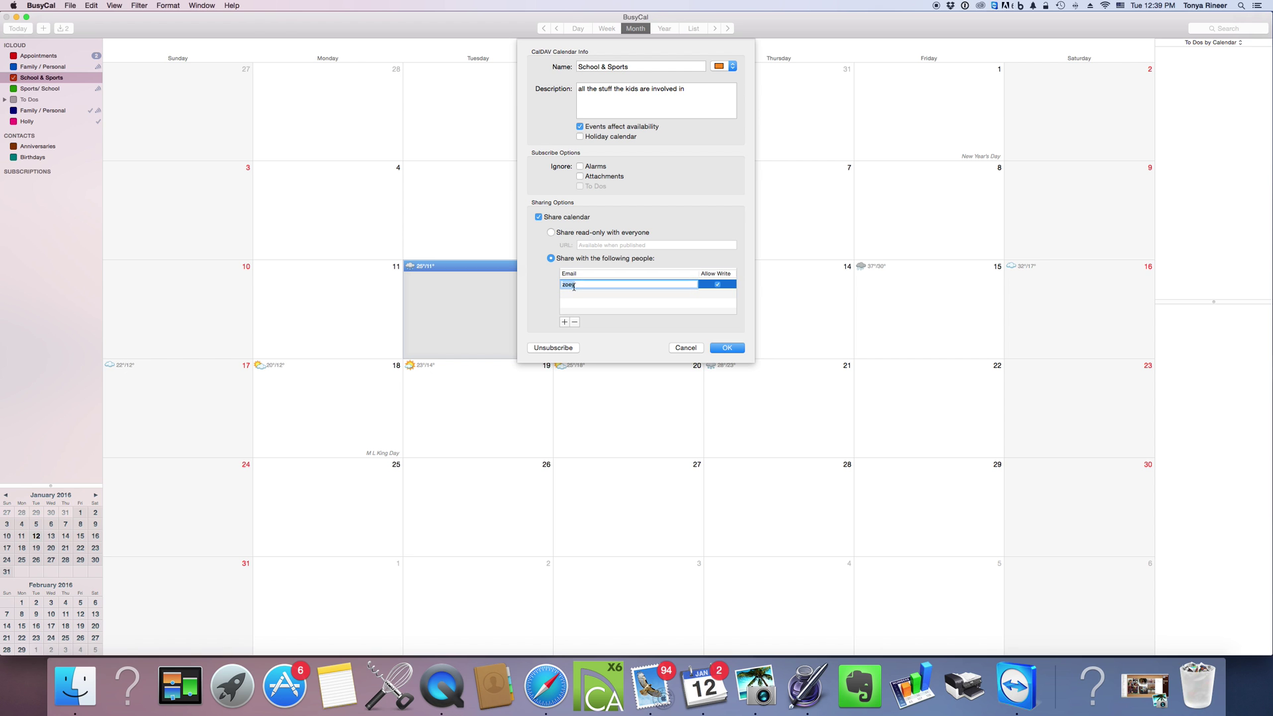
pyautogui.write('zoey')
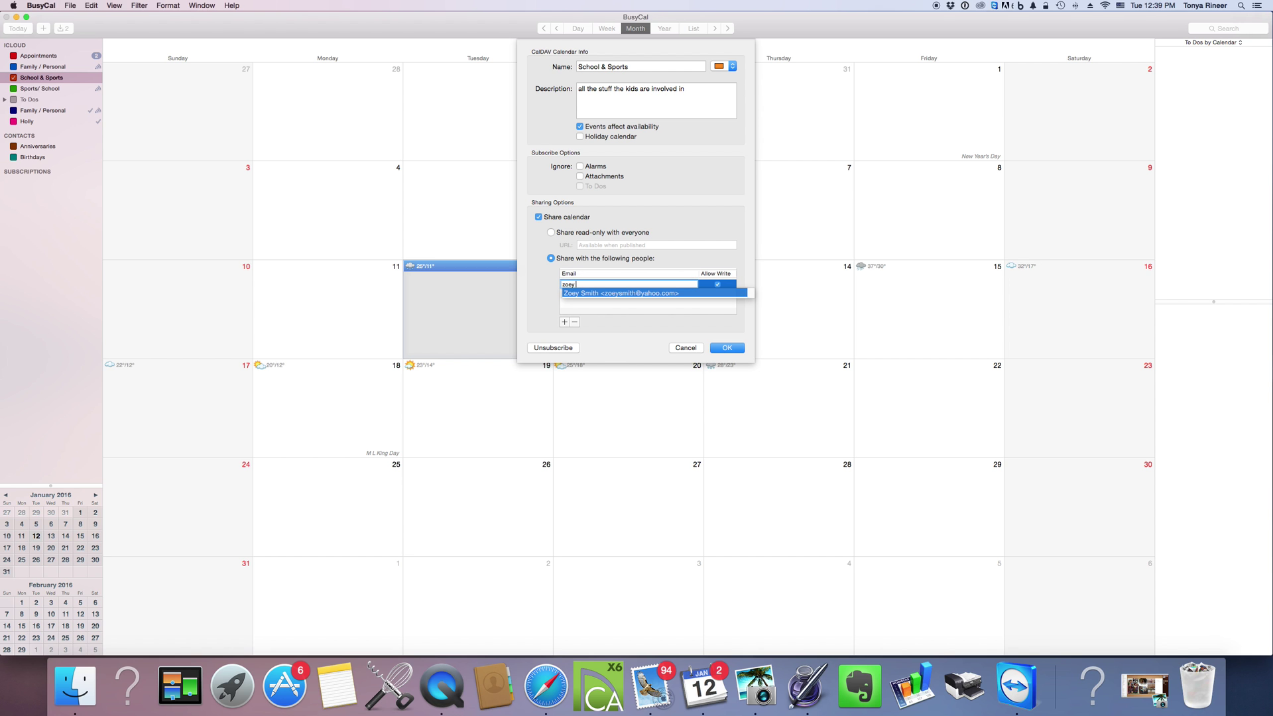
pyautogui.press('Return')
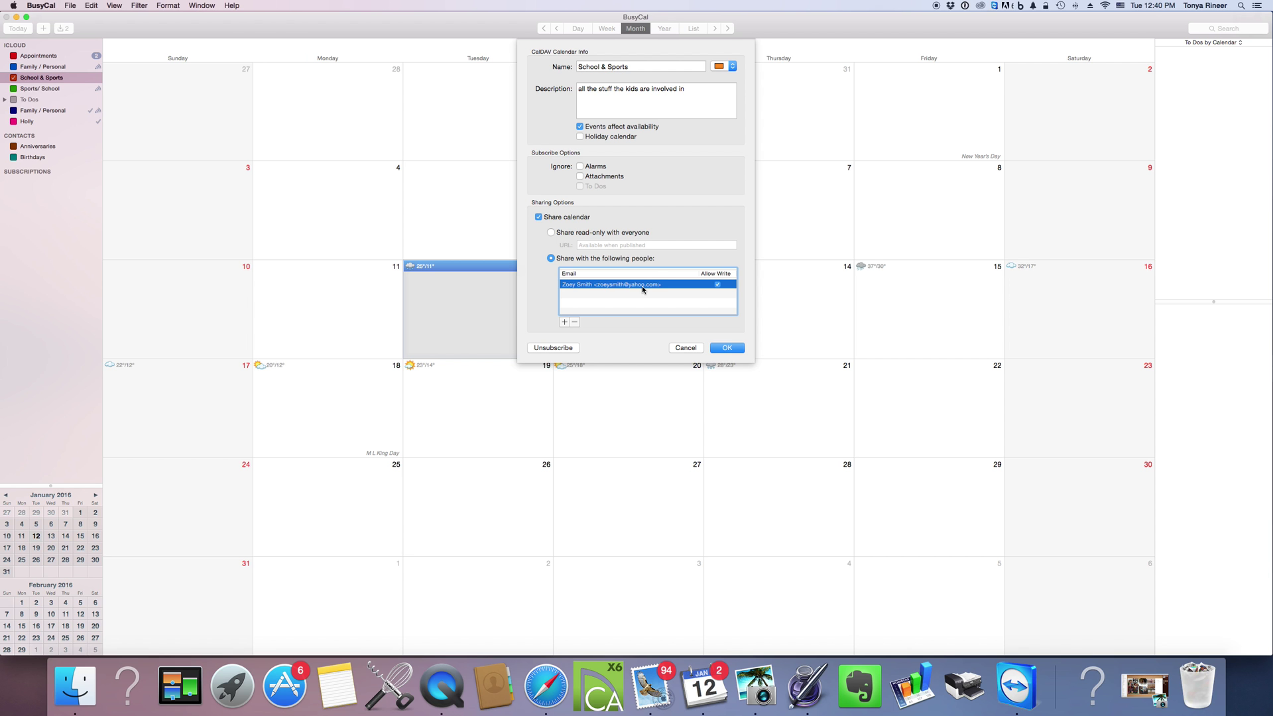
pyautogui.click(717, 284)
pyautogui.click(728, 347)
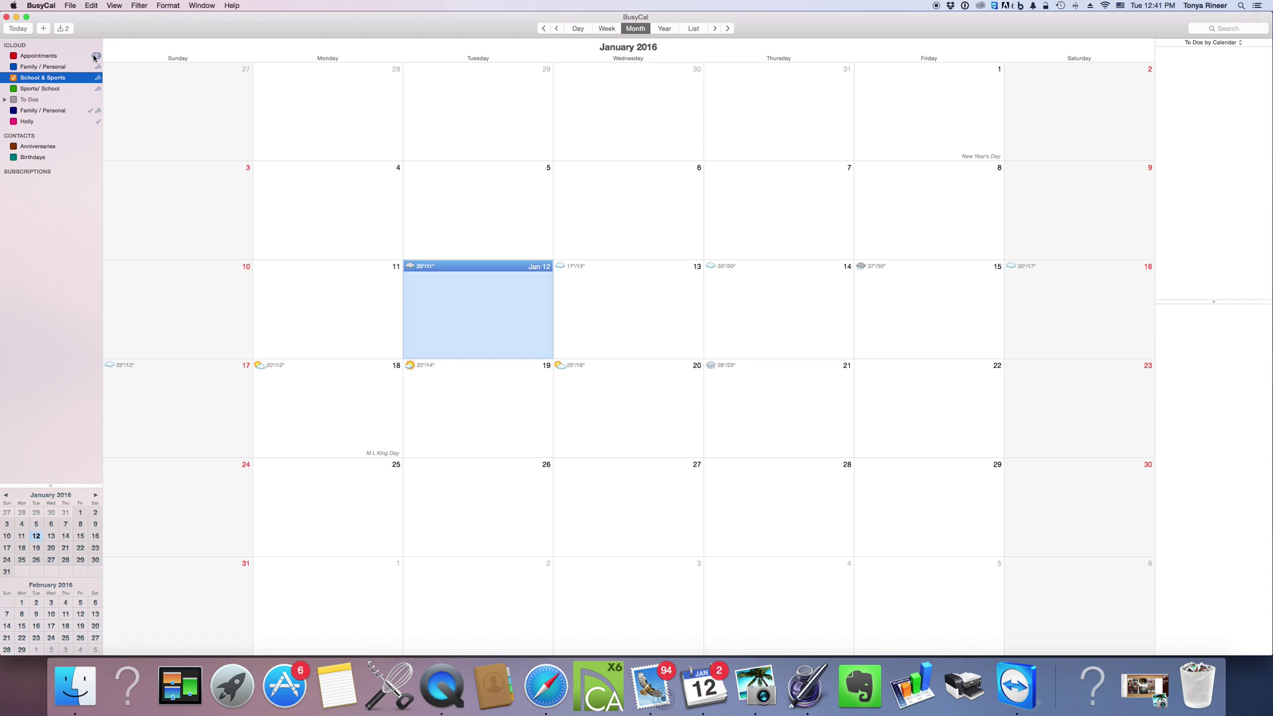
# Add another iCloud event calendar named 'Work Stuff'.
pyautogui.click(70, 5)
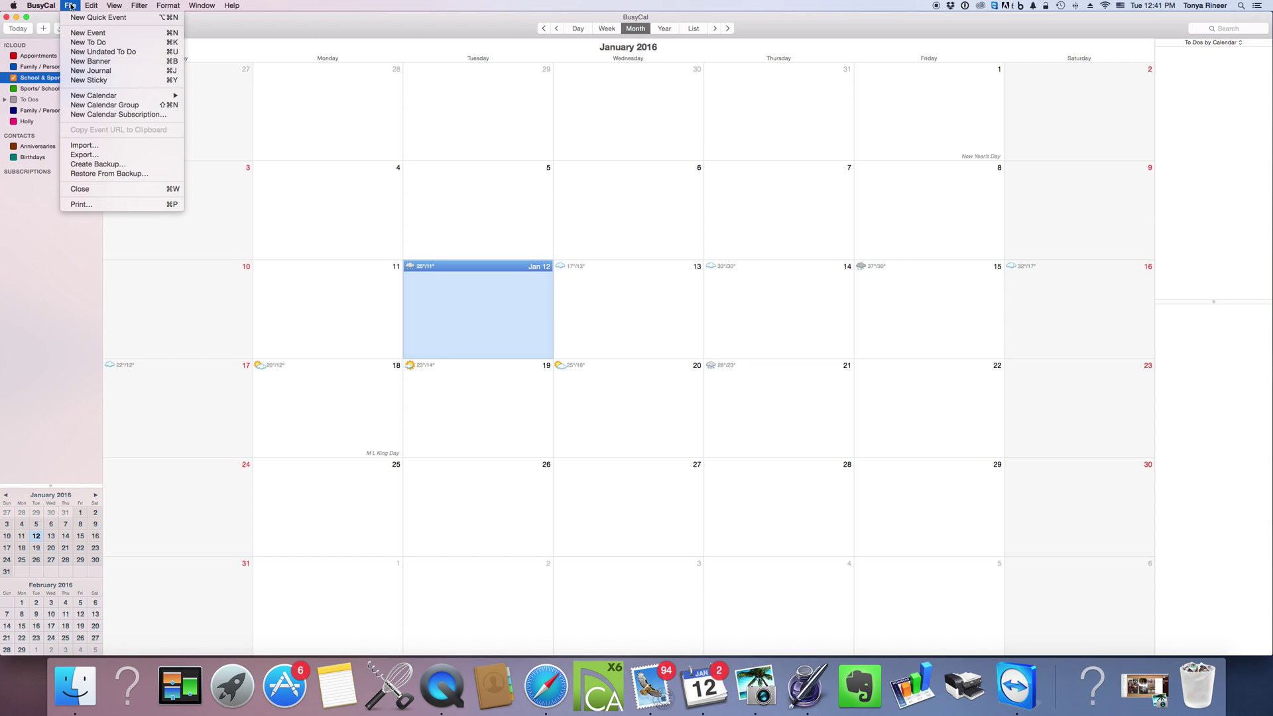
pyautogui.moveTo(93, 100)
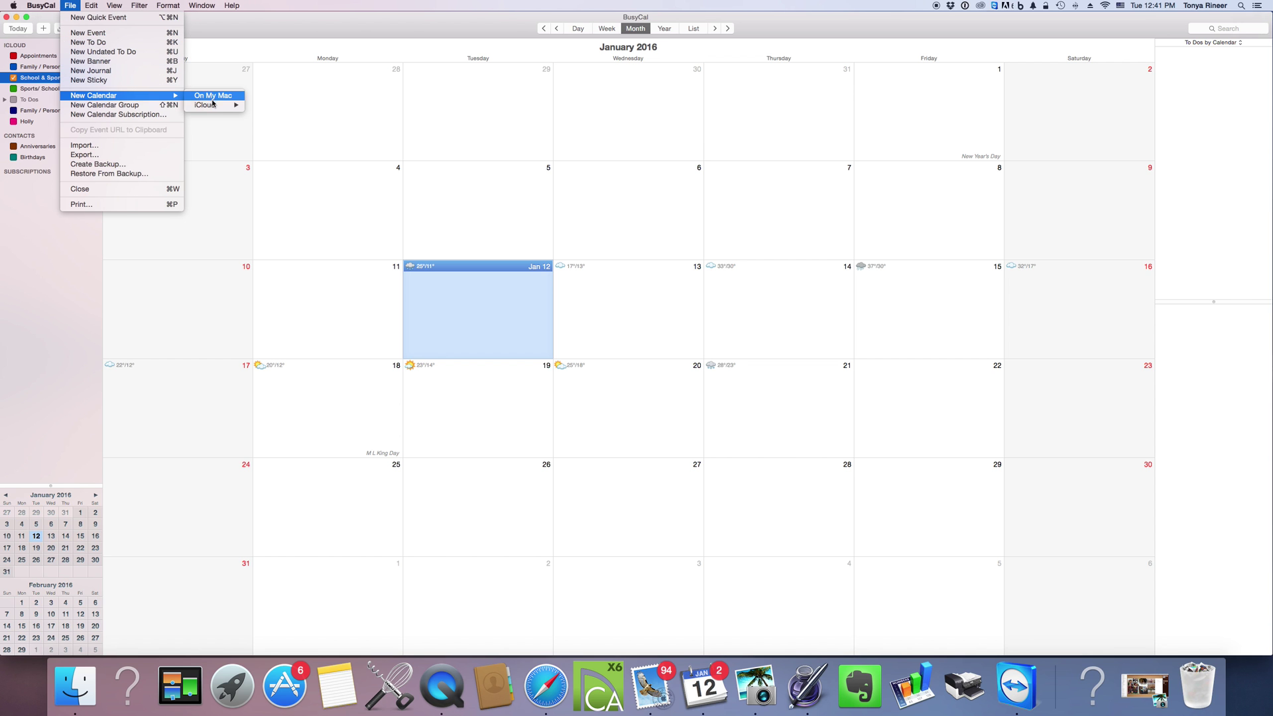
pyautogui.moveTo(216, 105)
pyautogui.click(265, 105)
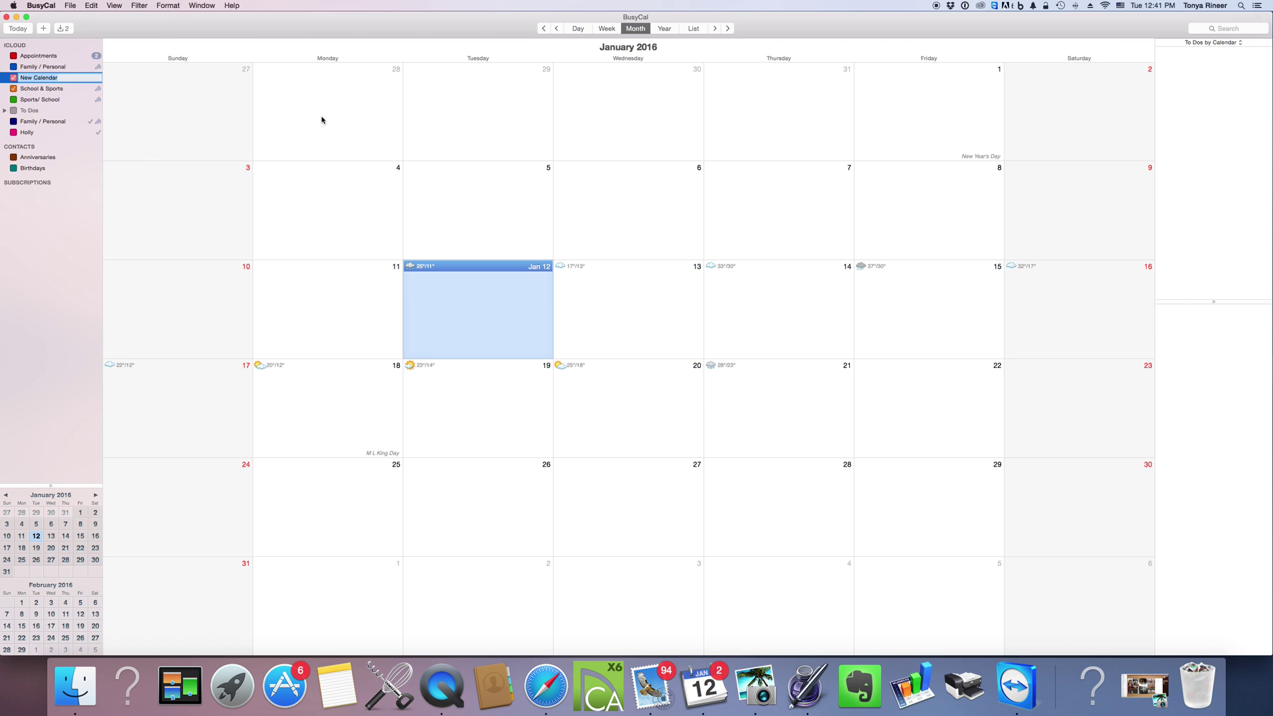
pyautogui.write('Work Stuff')
pyautogui.press('Return')
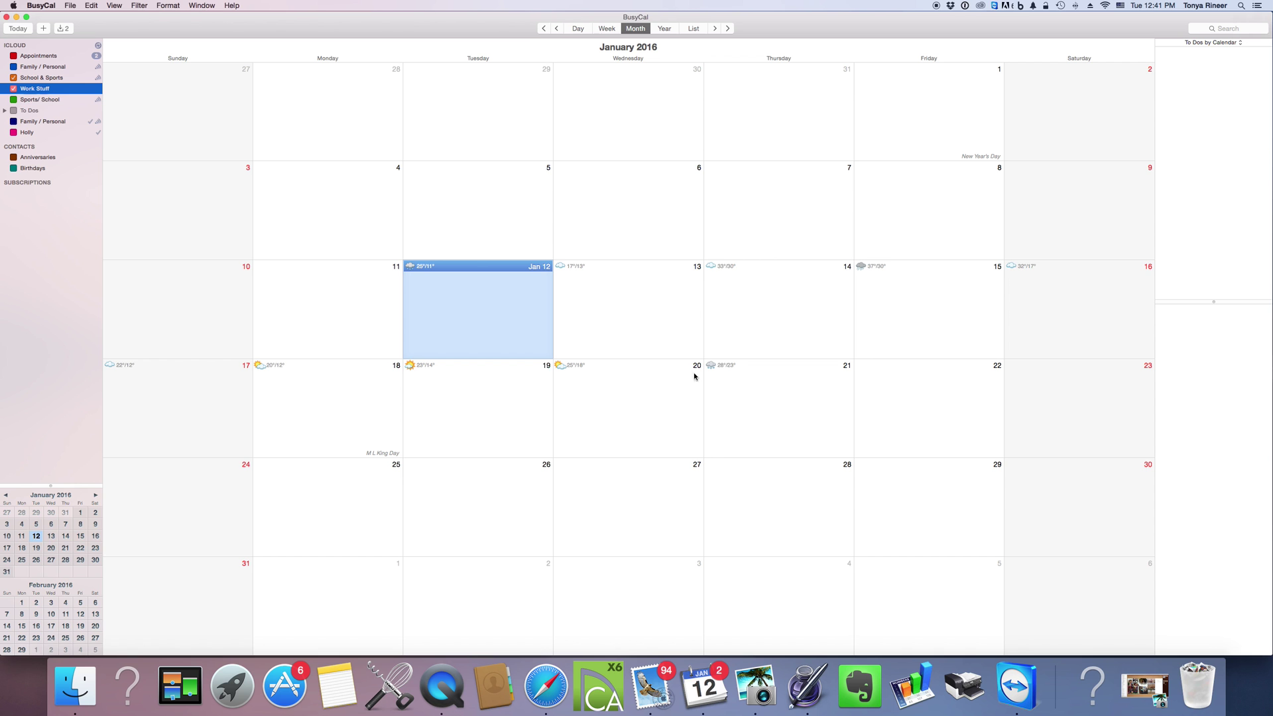
# Start a new event on Jan 19 and hide the Appointments calendar.
pyautogui.rightClick(465, 402)
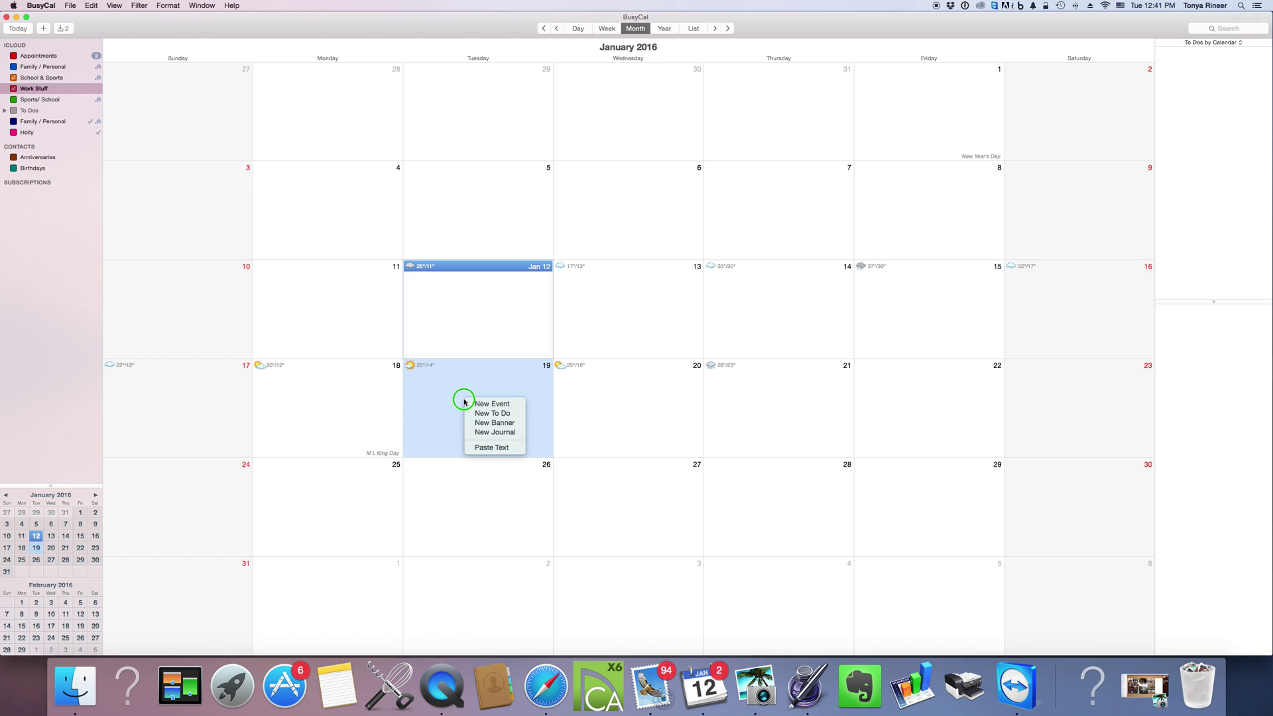
pyautogui.click(503, 406)
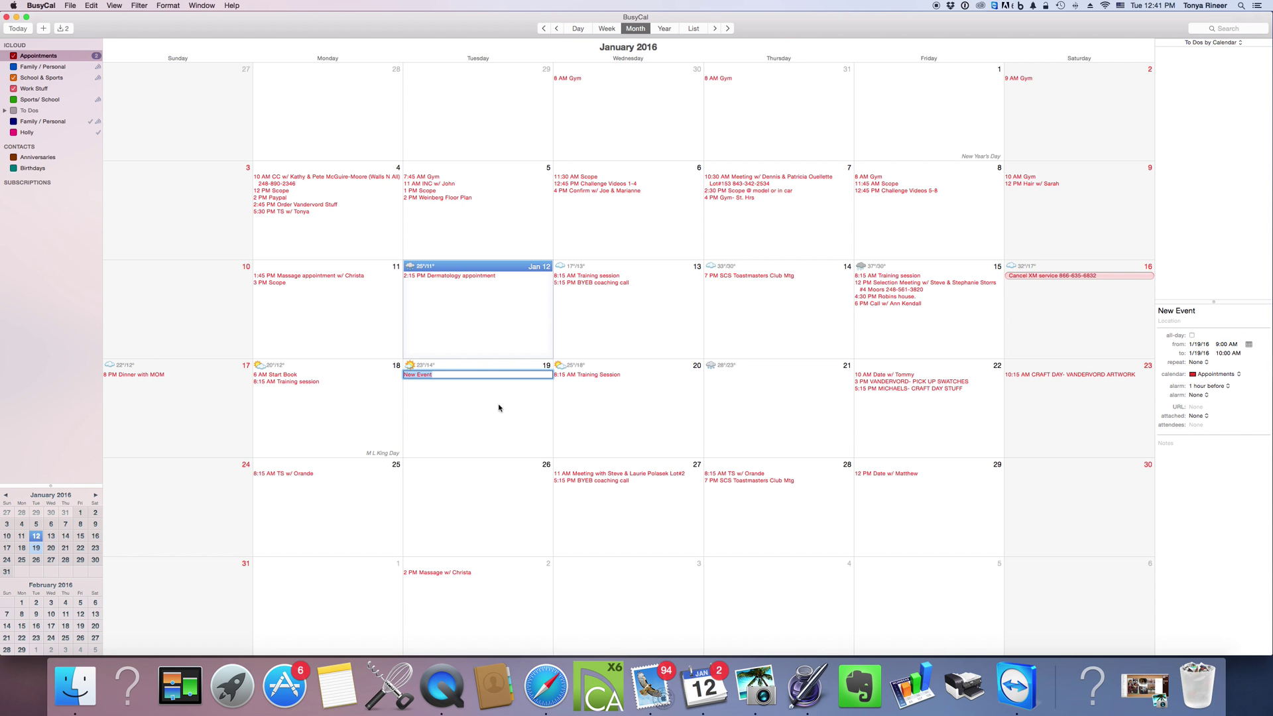
pyautogui.click(13, 57)
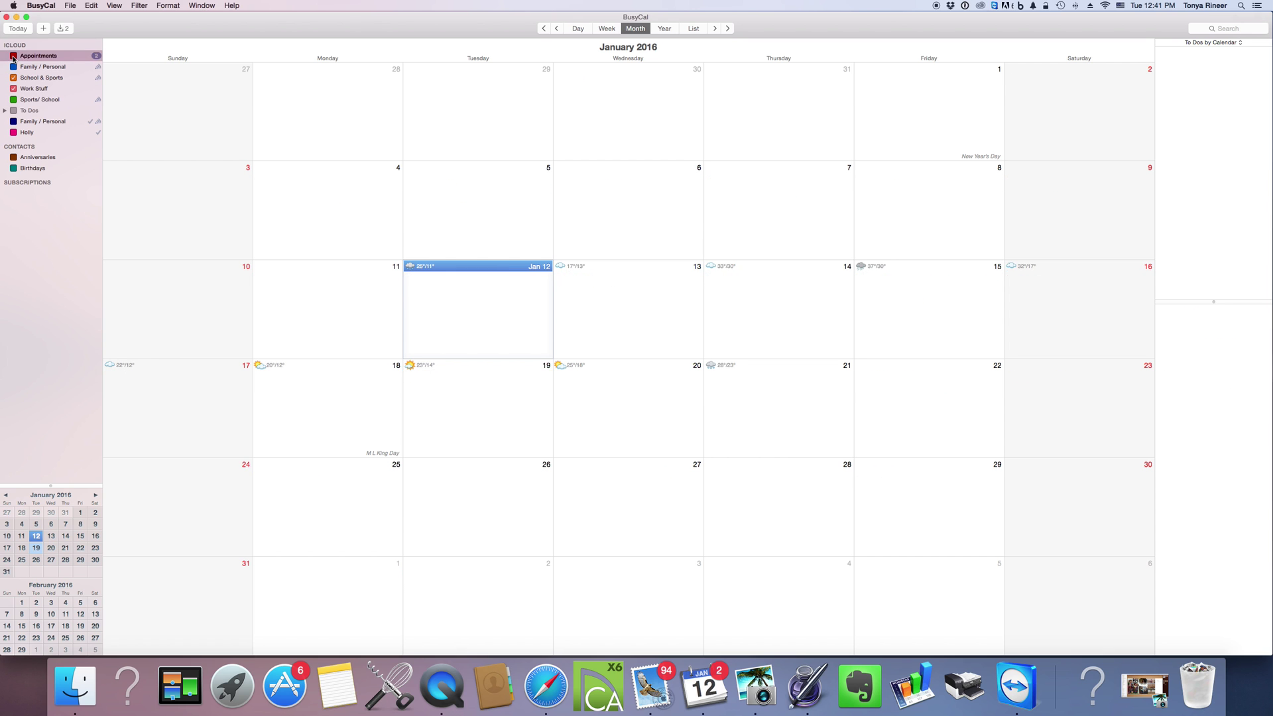
pyautogui.click(41, 92)
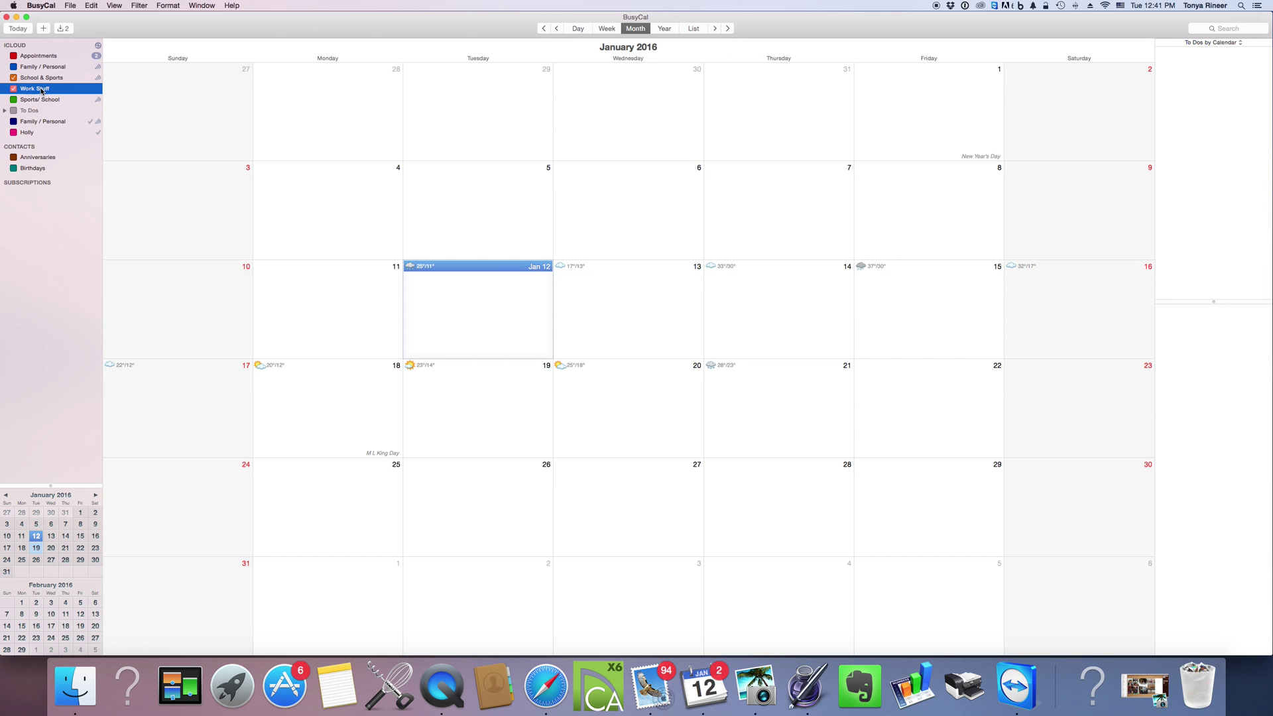
pyautogui.rightClick(42, 91)
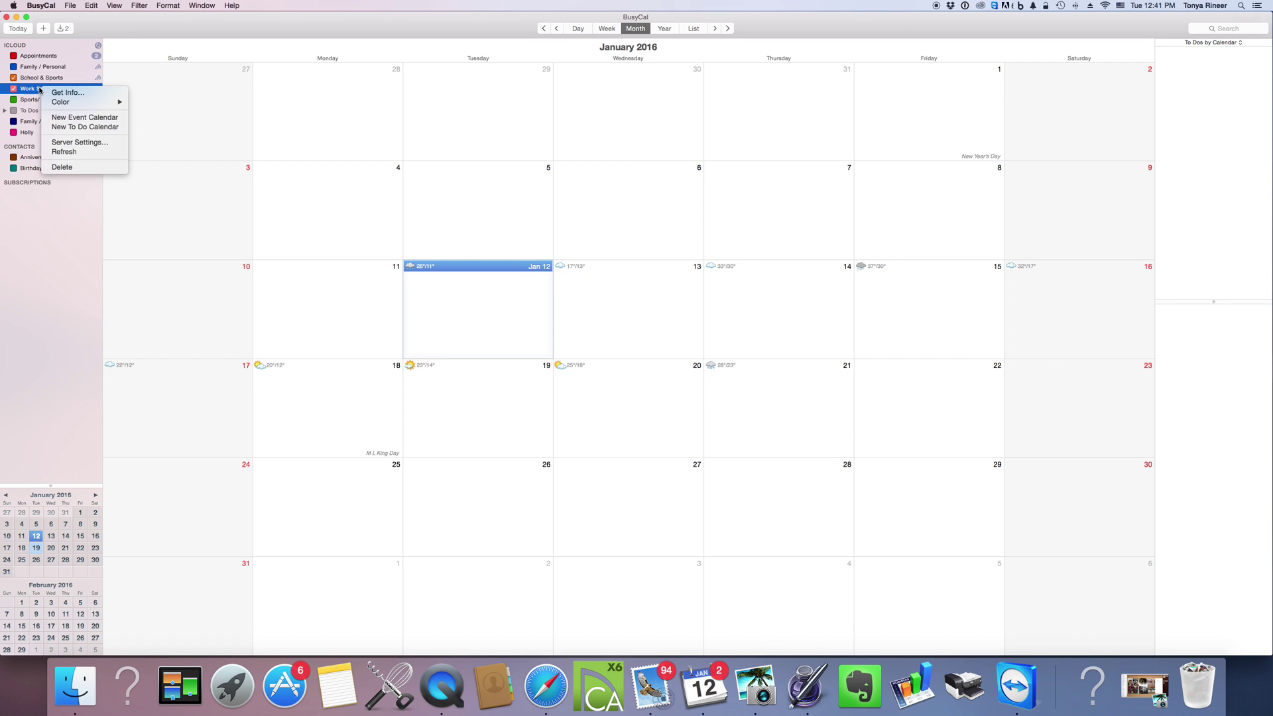
pyautogui.press('Escape')
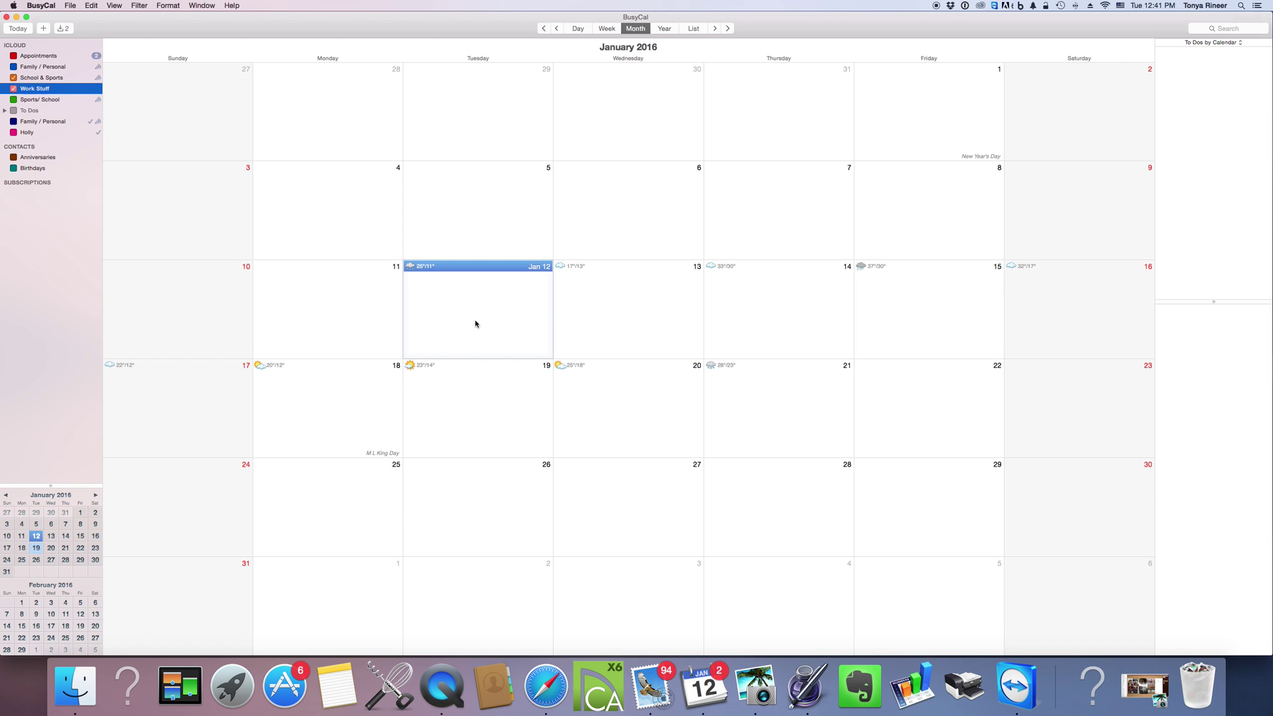
# Create a new event on January 12 via File > New Event, keeping Appointments hidden.
pyautogui.doubleClick(475, 323)
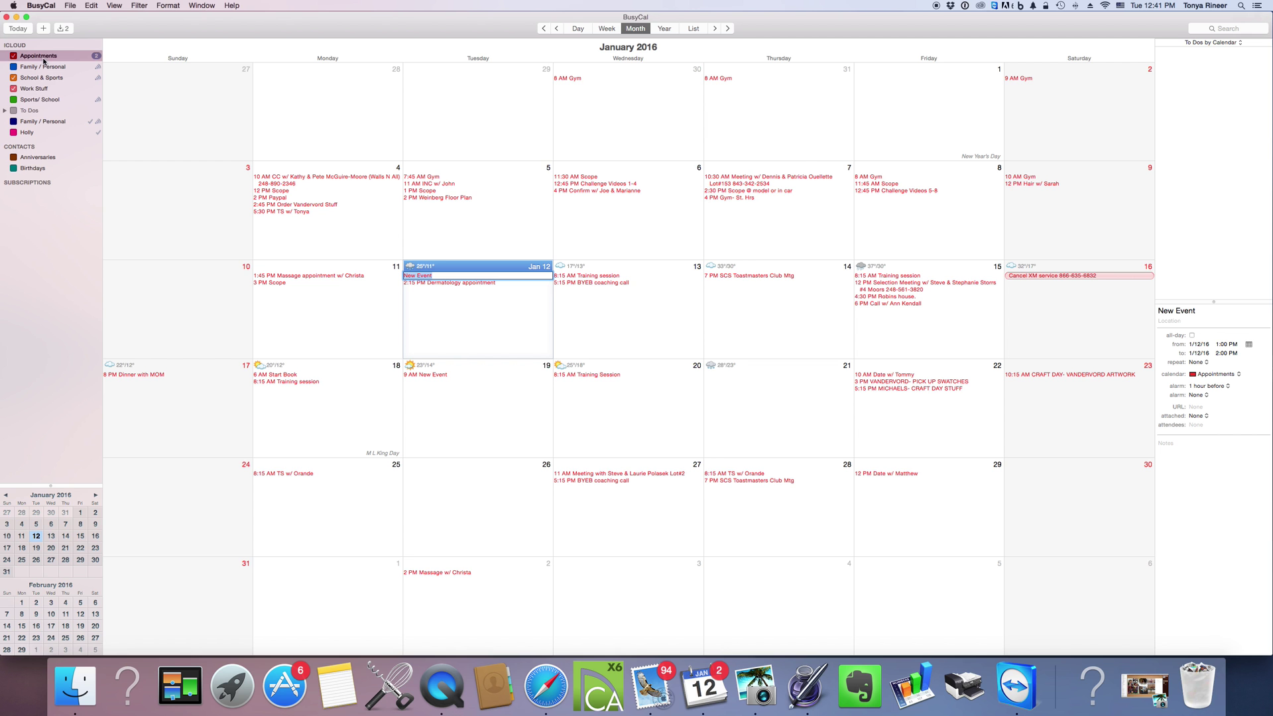
pyautogui.click(13, 57)
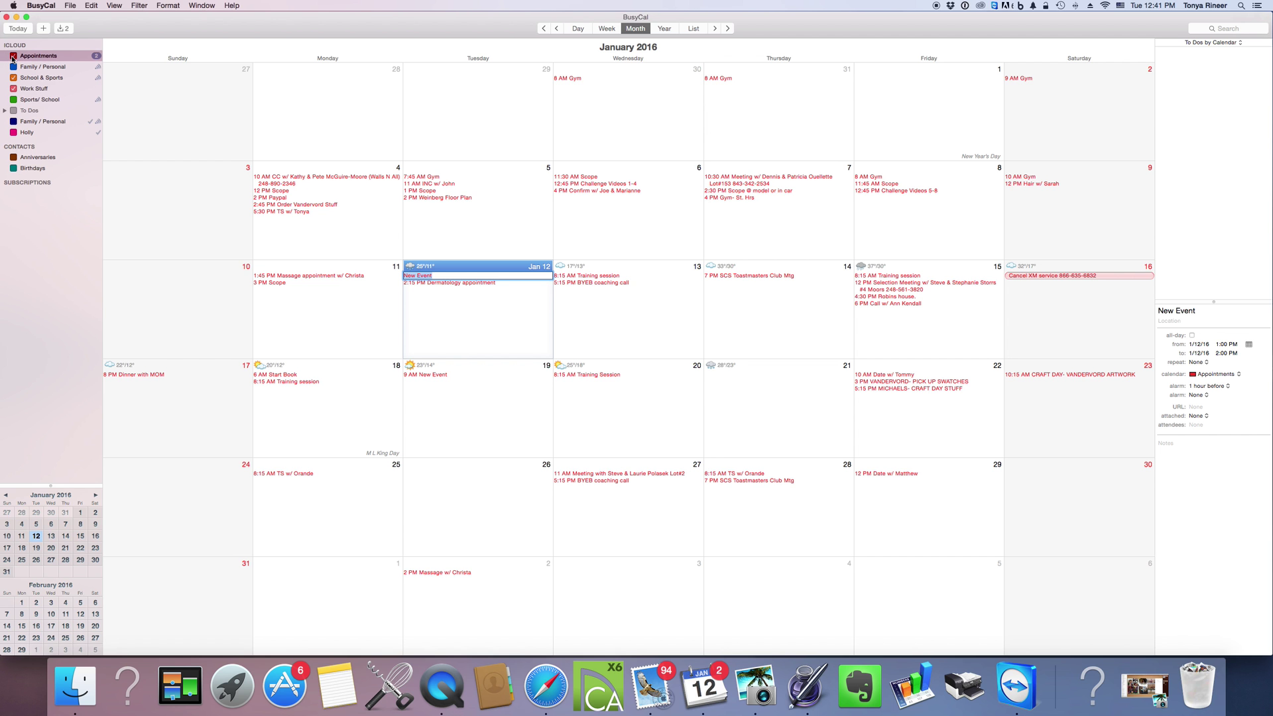
pyautogui.click(69, 5)
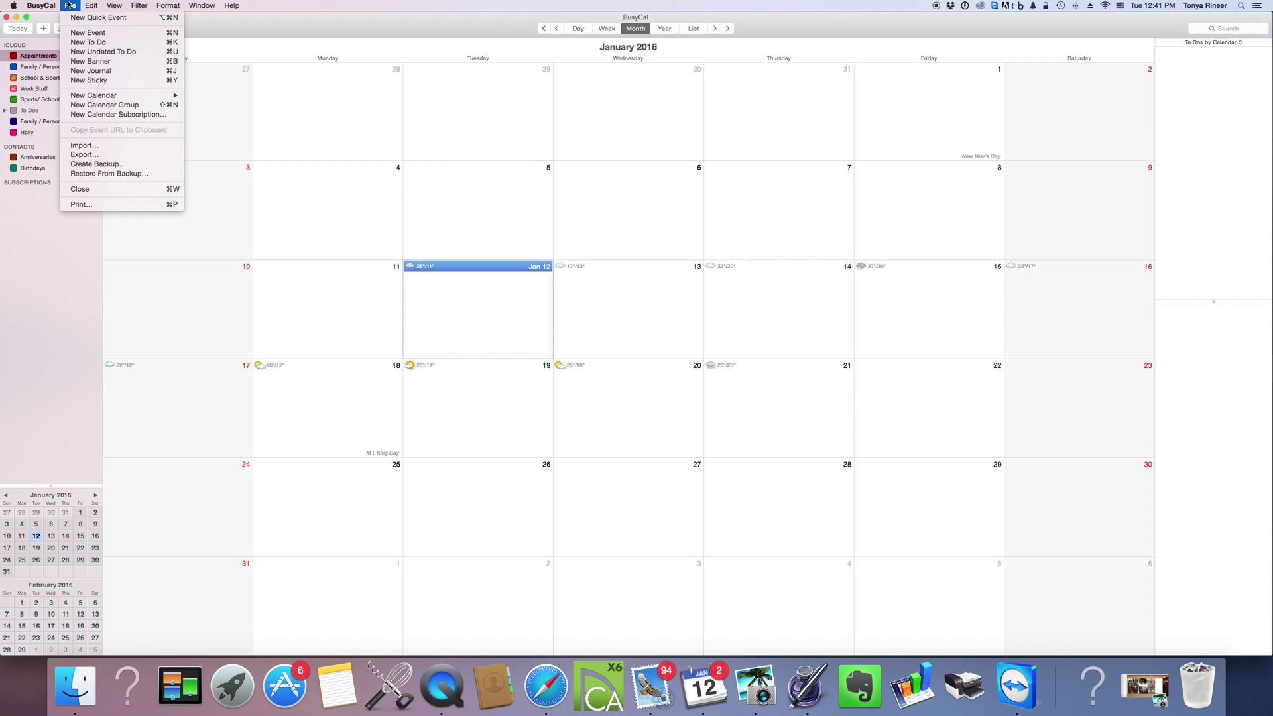
pyautogui.click(81, 33)
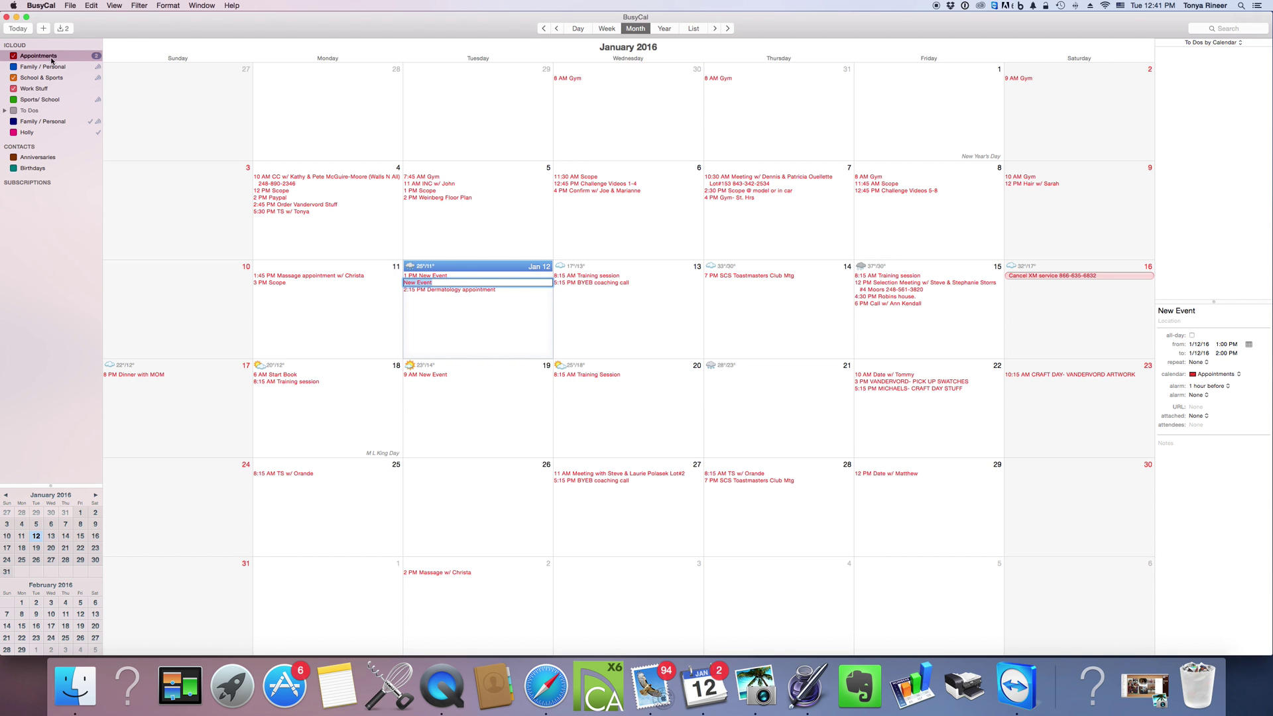
pyautogui.click(14, 57)
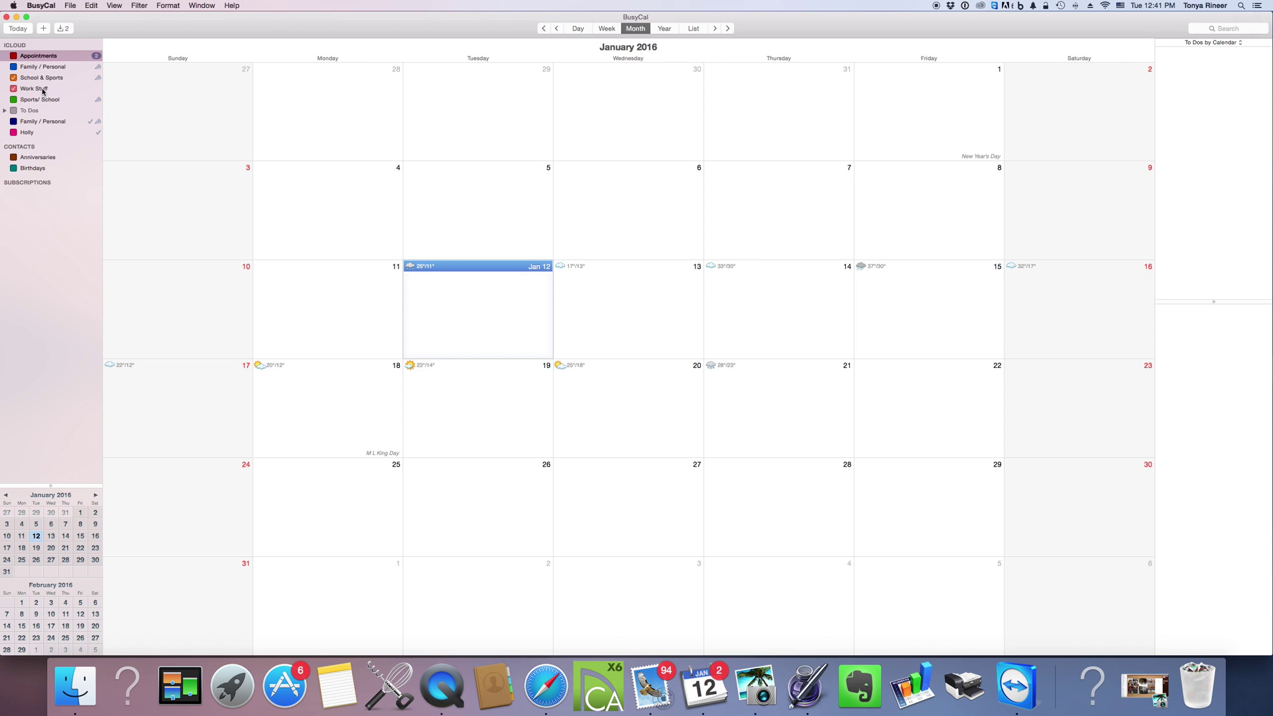
pyautogui.click(41, 6)
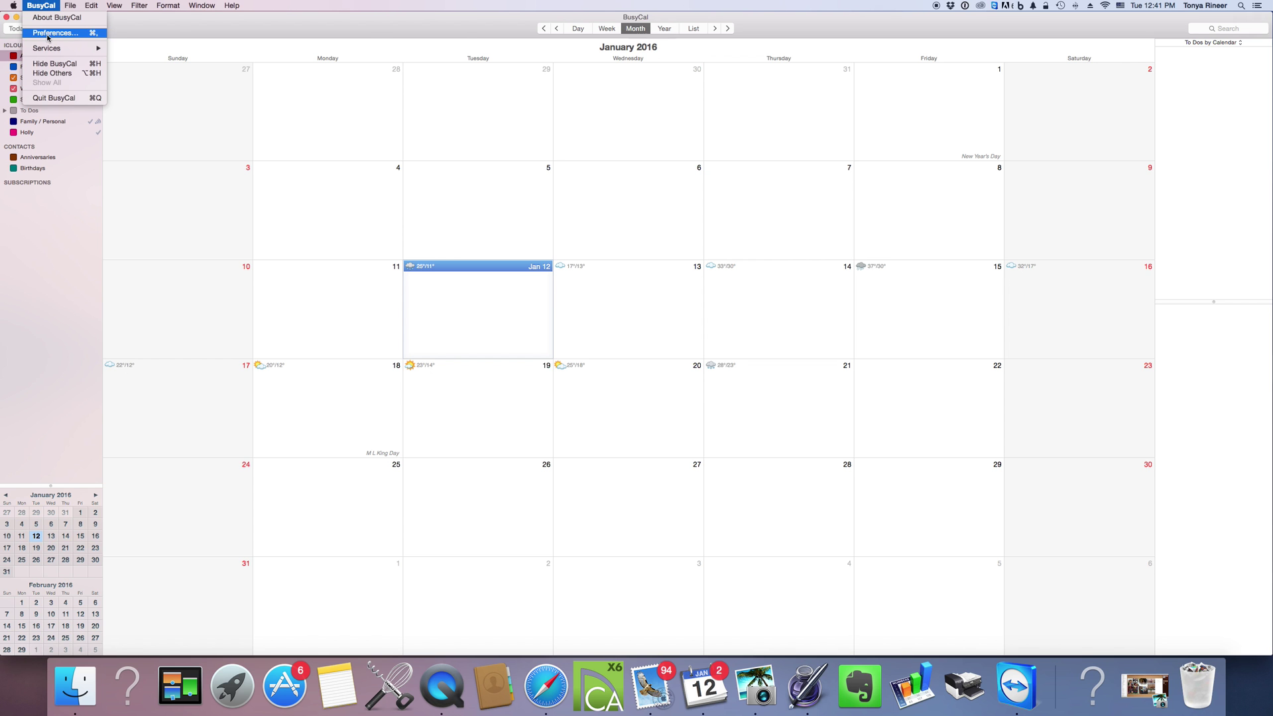
pyautogui.click(48, 37)
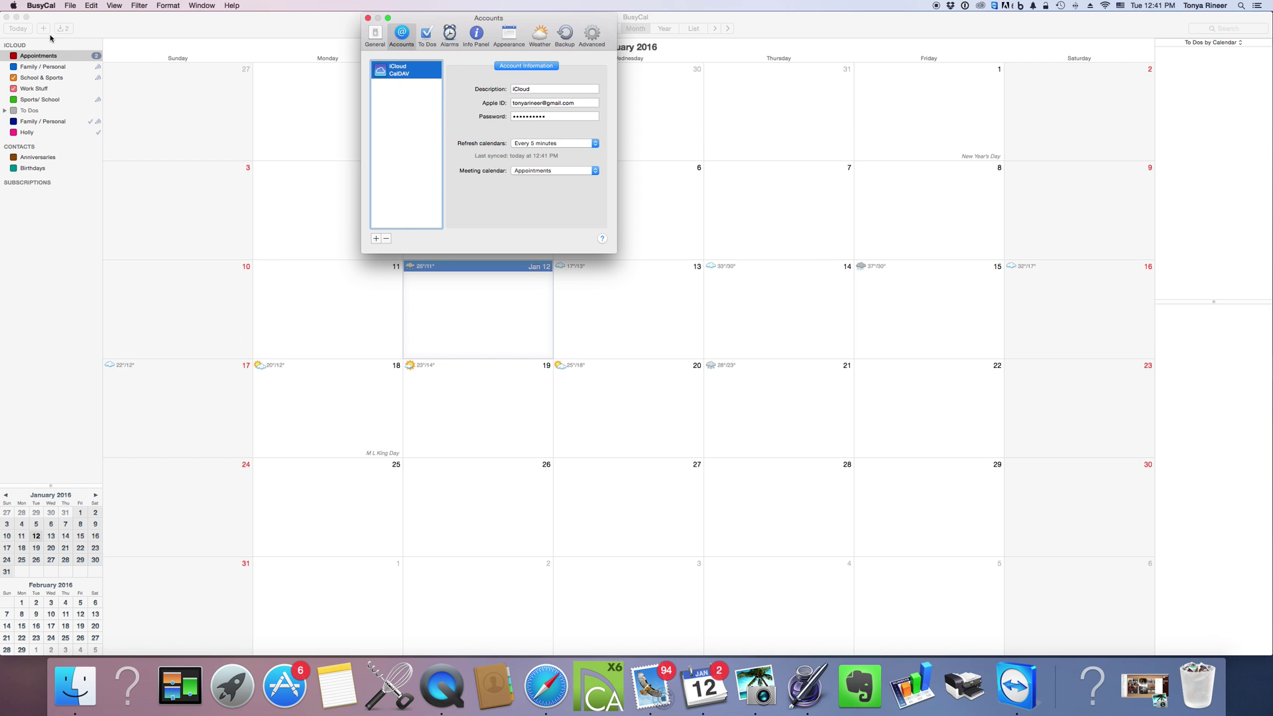
pyautogui.click(375, 36)
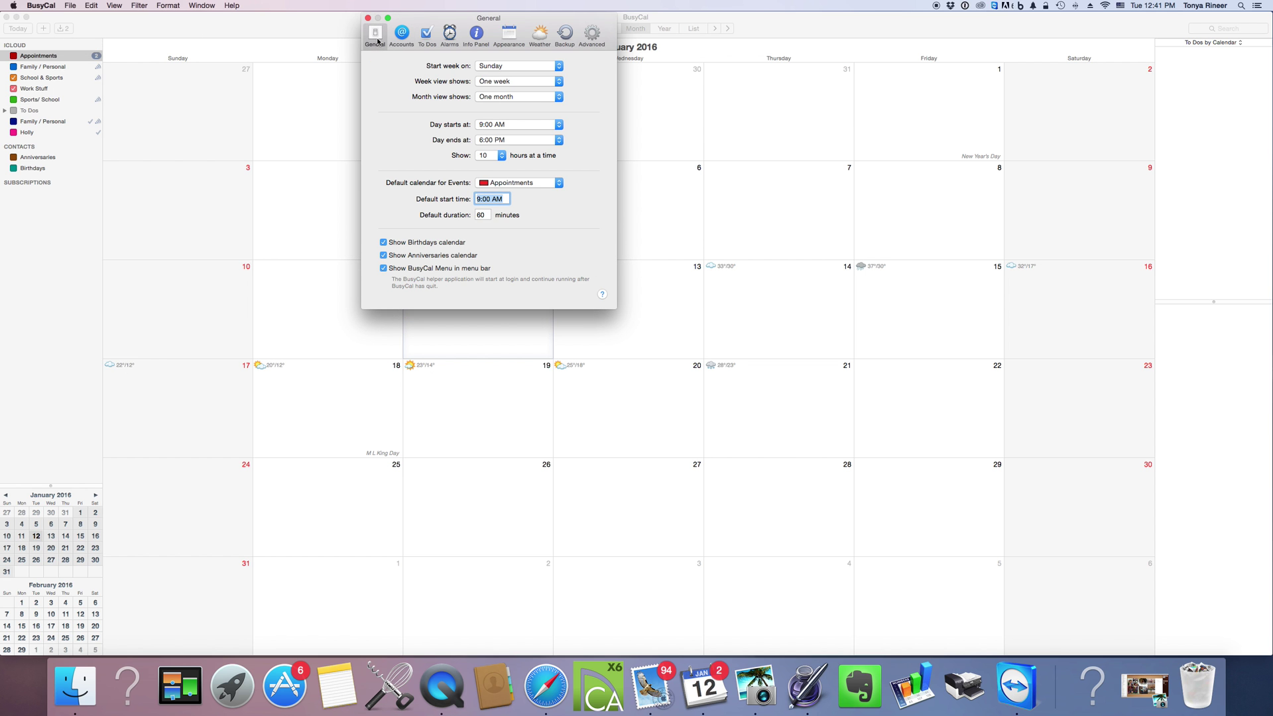
pyautogui.click(368, 18)
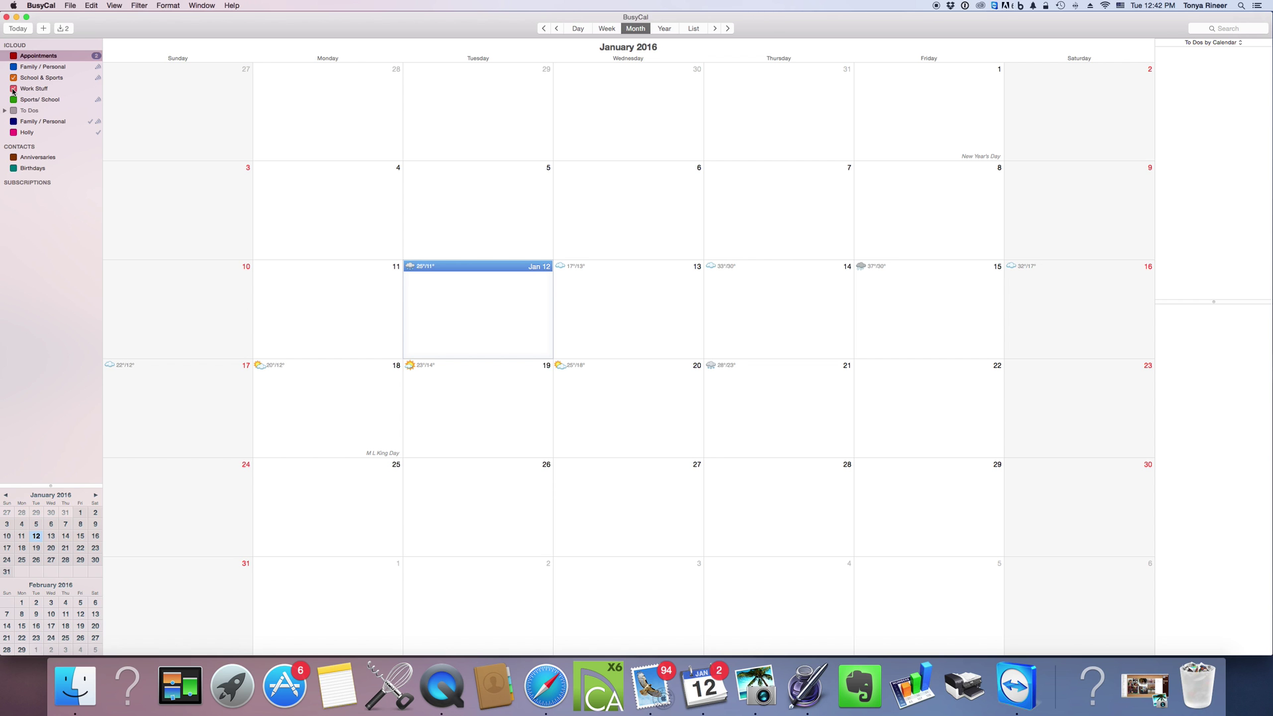
# Choose Work Stuff as the default events calendar in General preferences and close them.
pyautogui.click(35, 7)
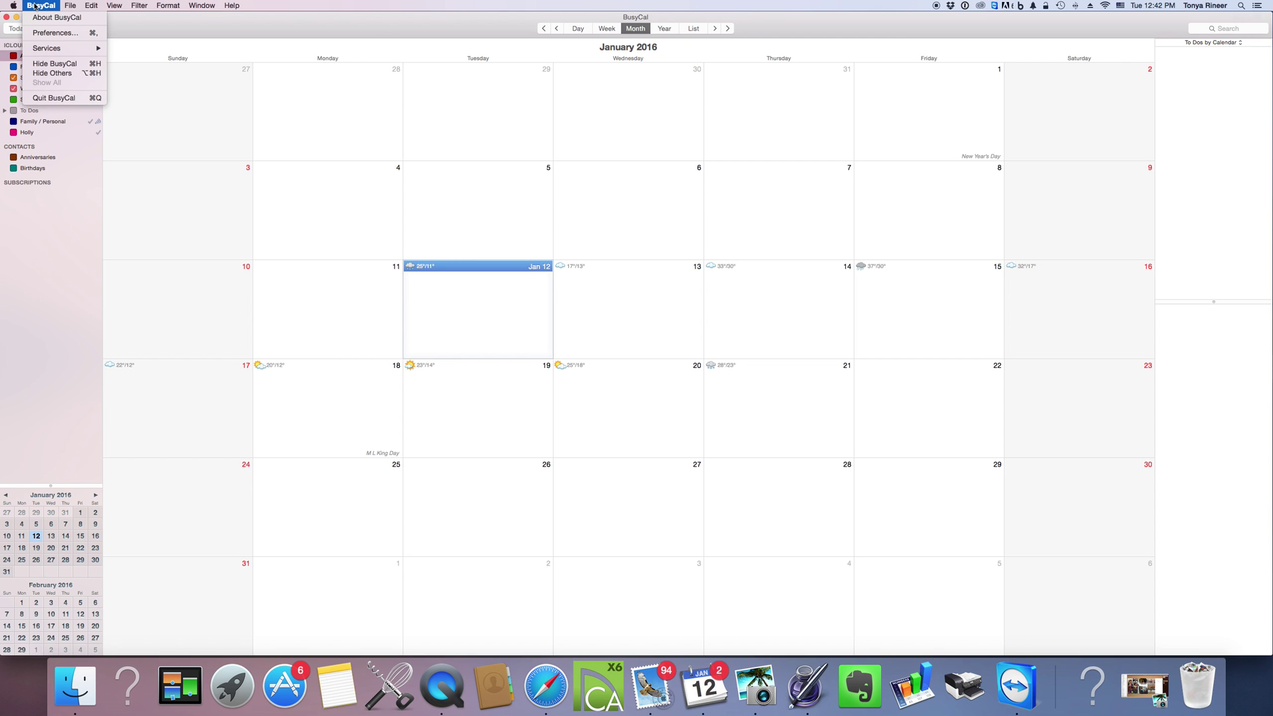
pyautogui.click(53, 33)
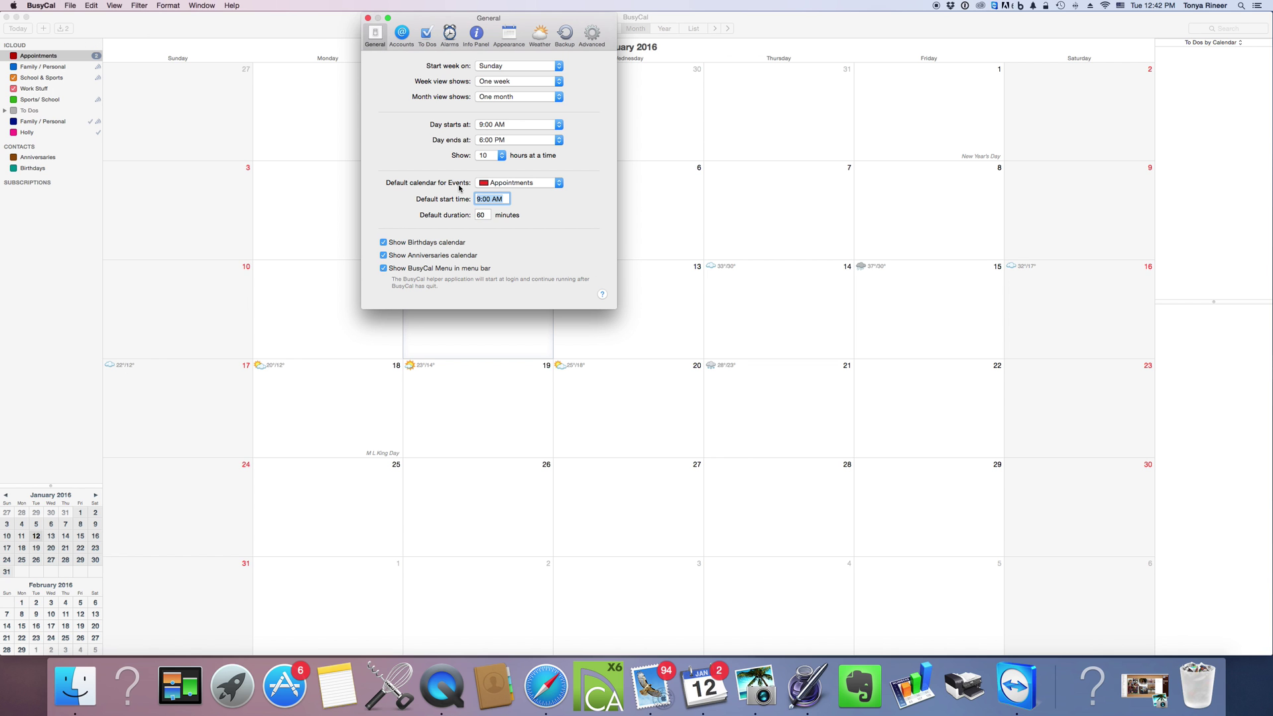
pyautogui.click(527, 187)
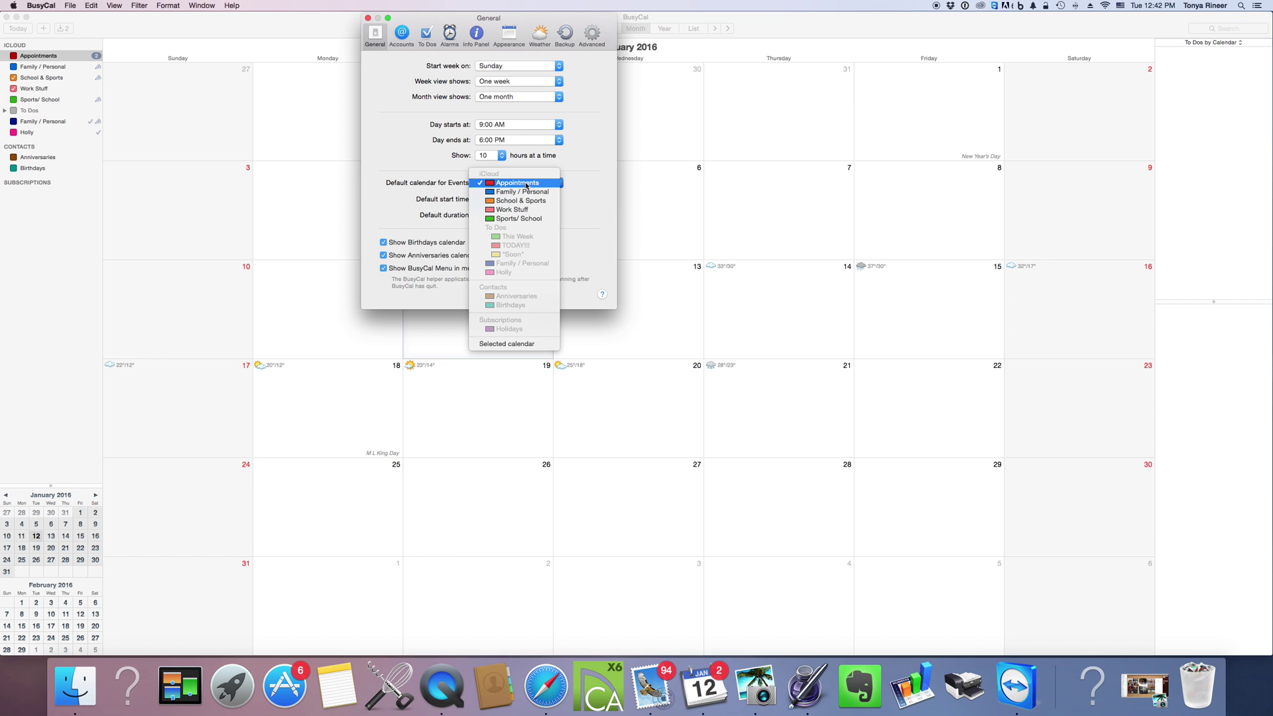
pyautogui.click(524, 209)
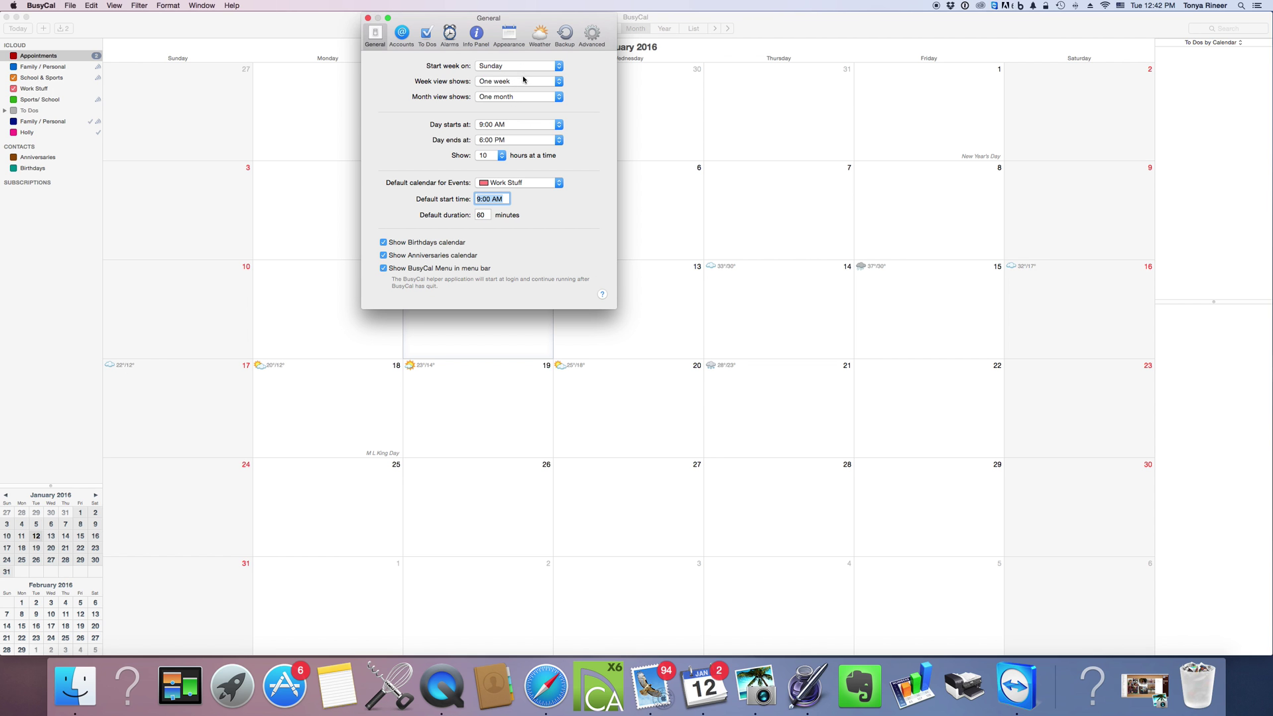
pyautogui.click(368, 18)
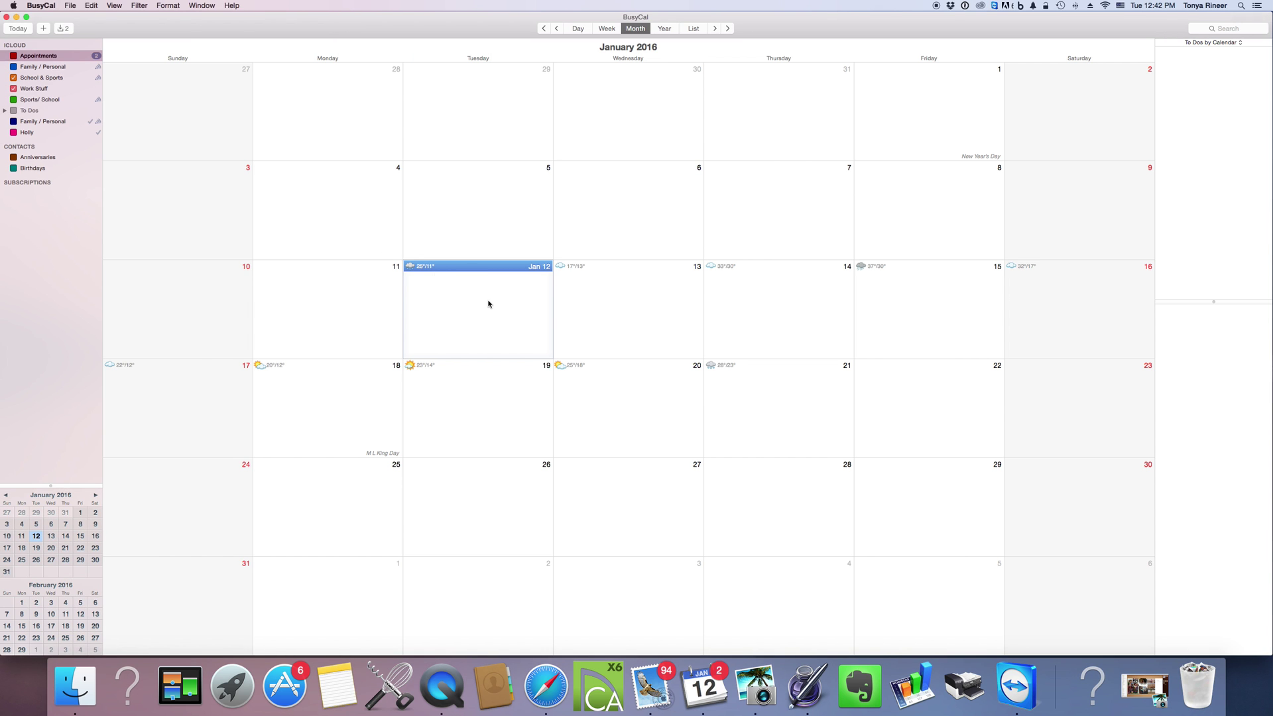
# Create a January 19 appointment titled with the client's name, running 9:00 to 11:00 AM.
pyautogui.doubleClick(499, 406)
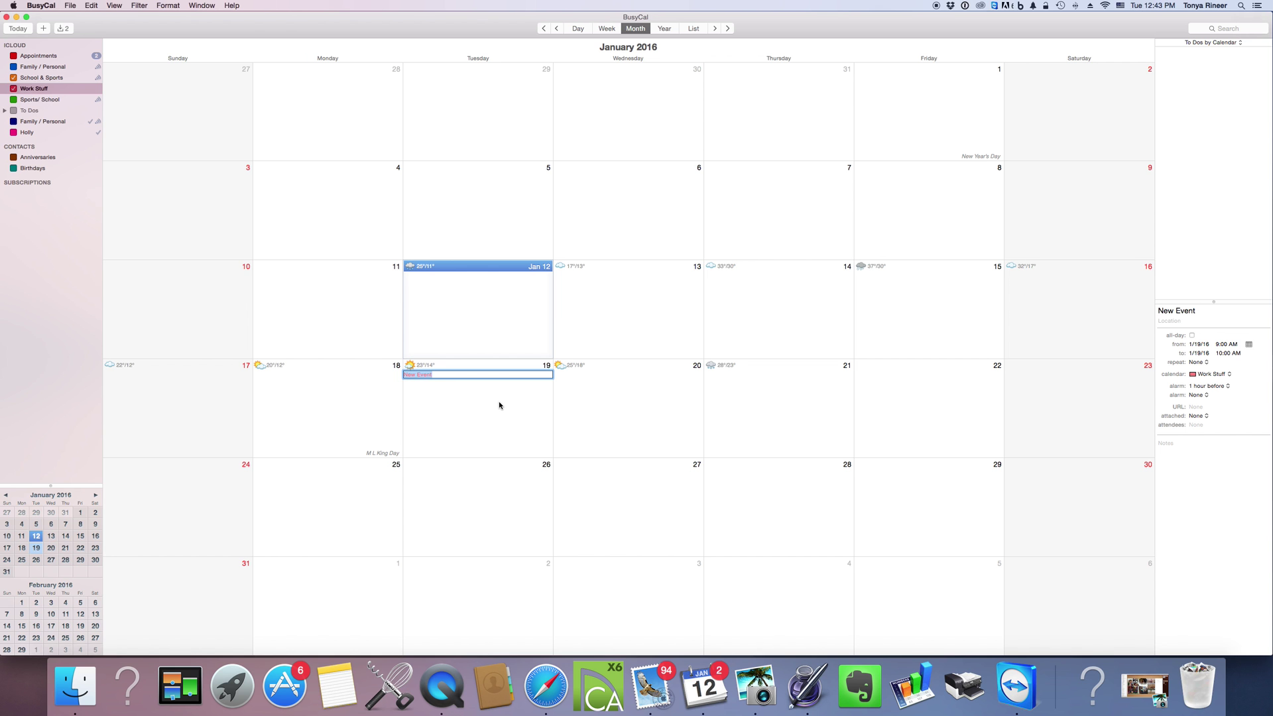
pyautogui.write('Appointment w/ Mrs. Smith')
pyautogui.click(1221, 353)
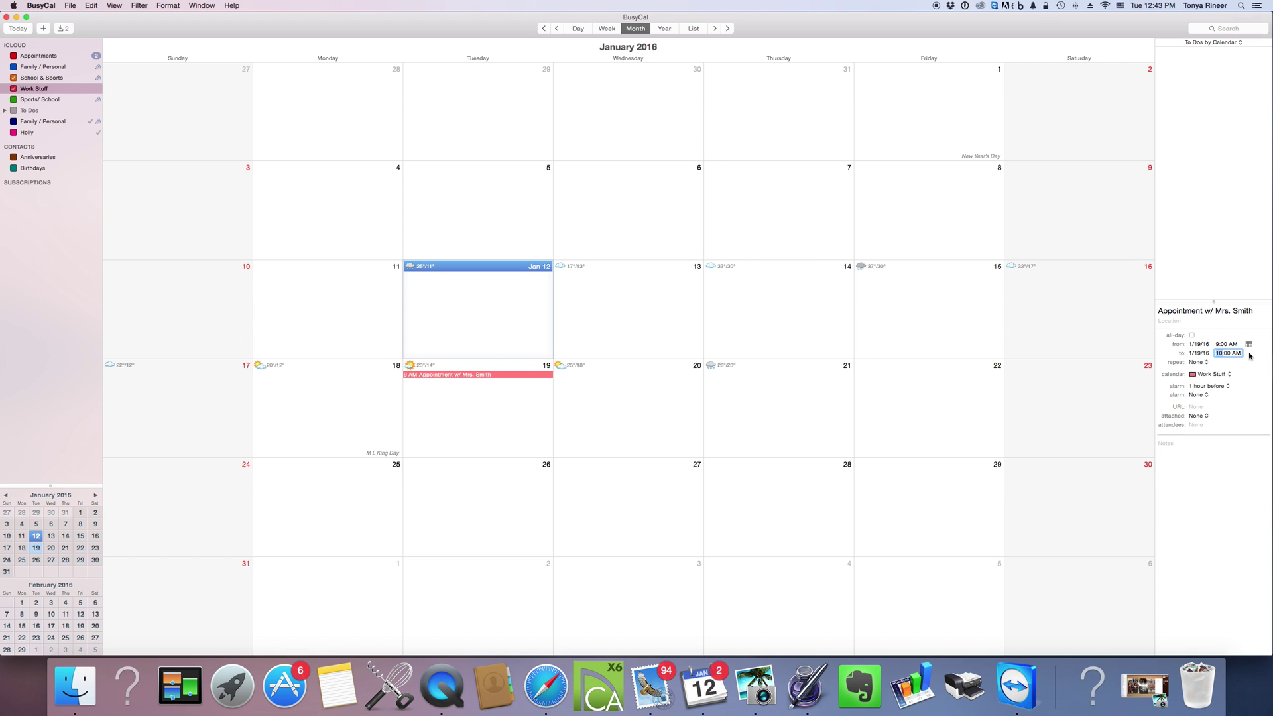
pyautogui.write('11')
# Keep the January 19 appointment in Work Stuff with a 1-hour-before alarm and finish editing.
pyautogui.click(1206, 363)
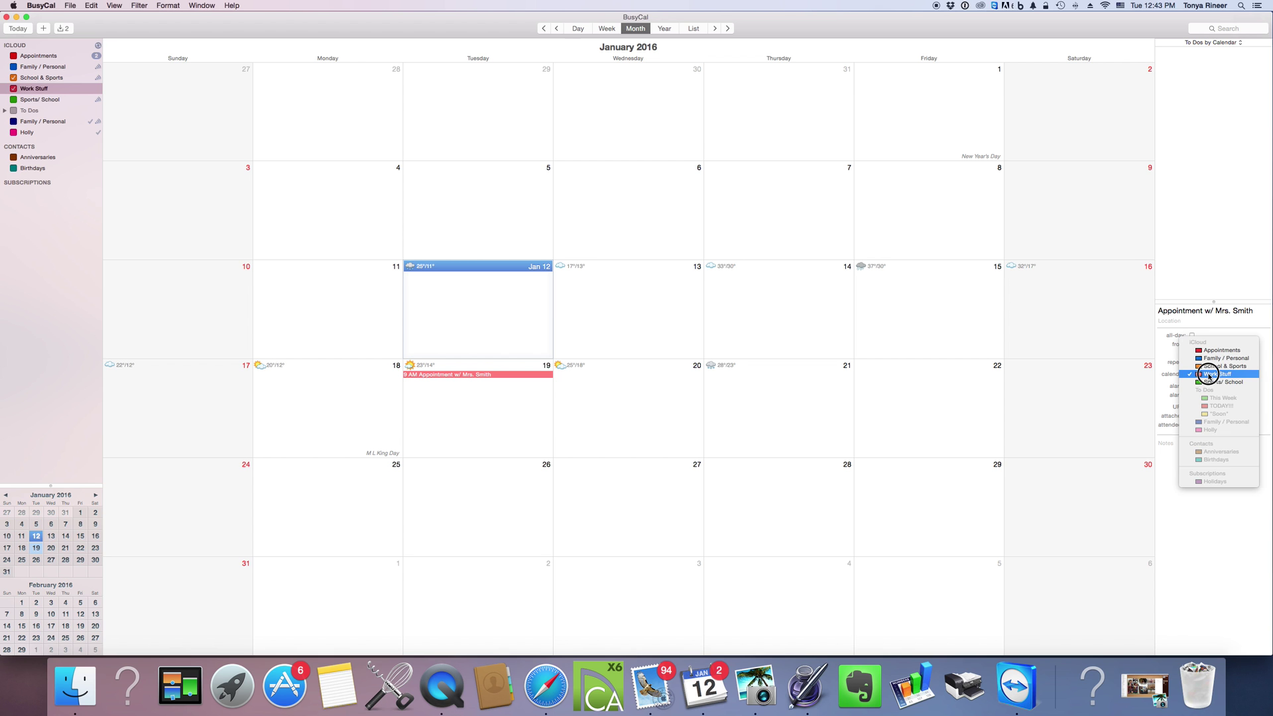
pyautogui.click(1226, 374)
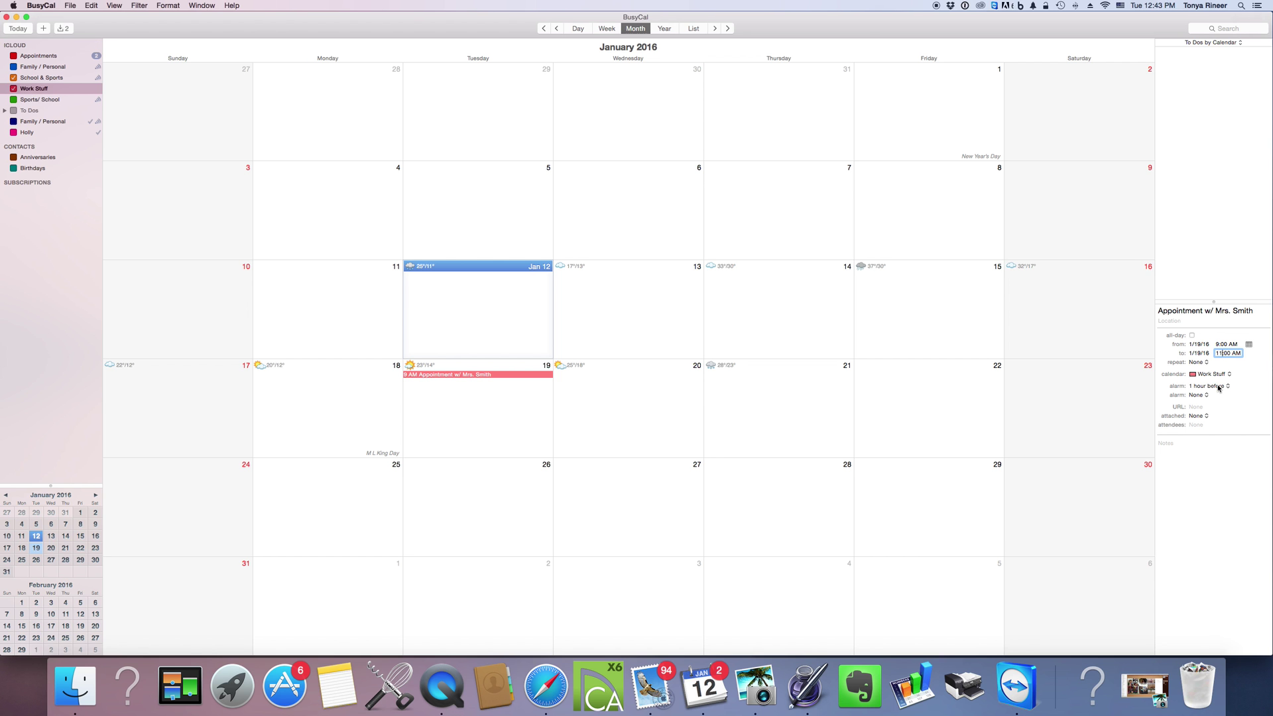
pyautogui.click(1218, 386)
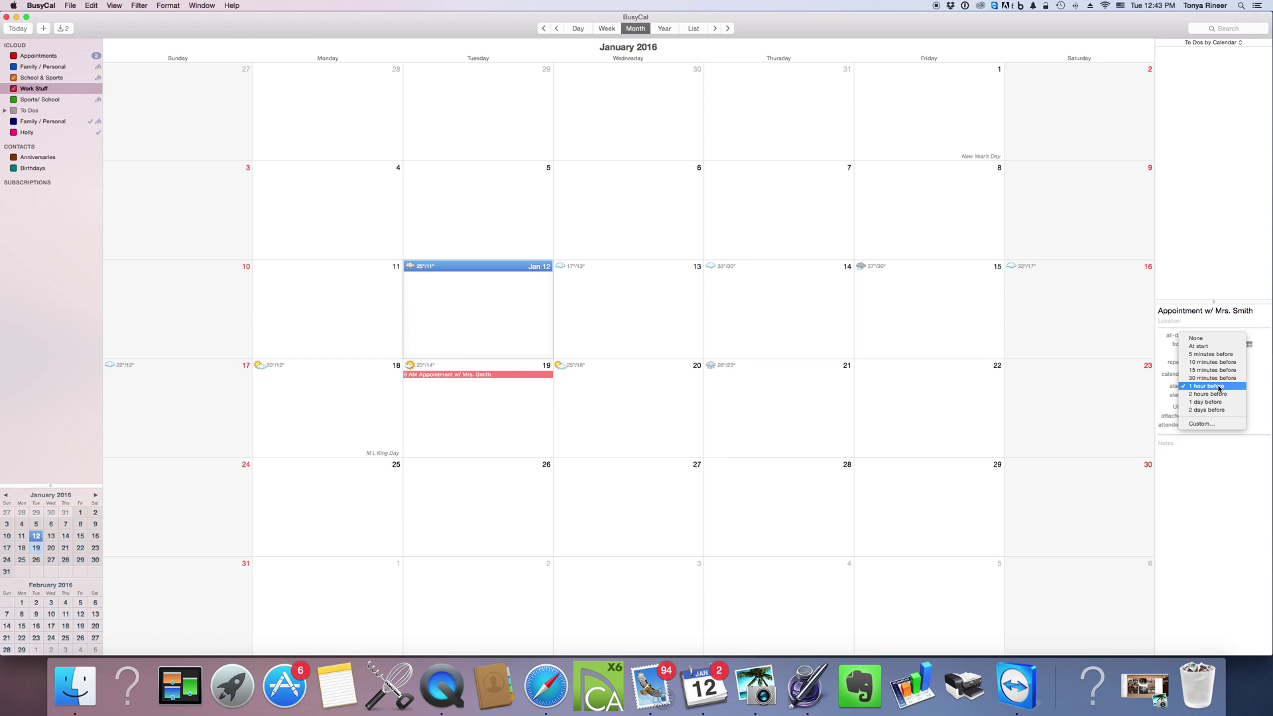
pyautogui.click(1219, 388)
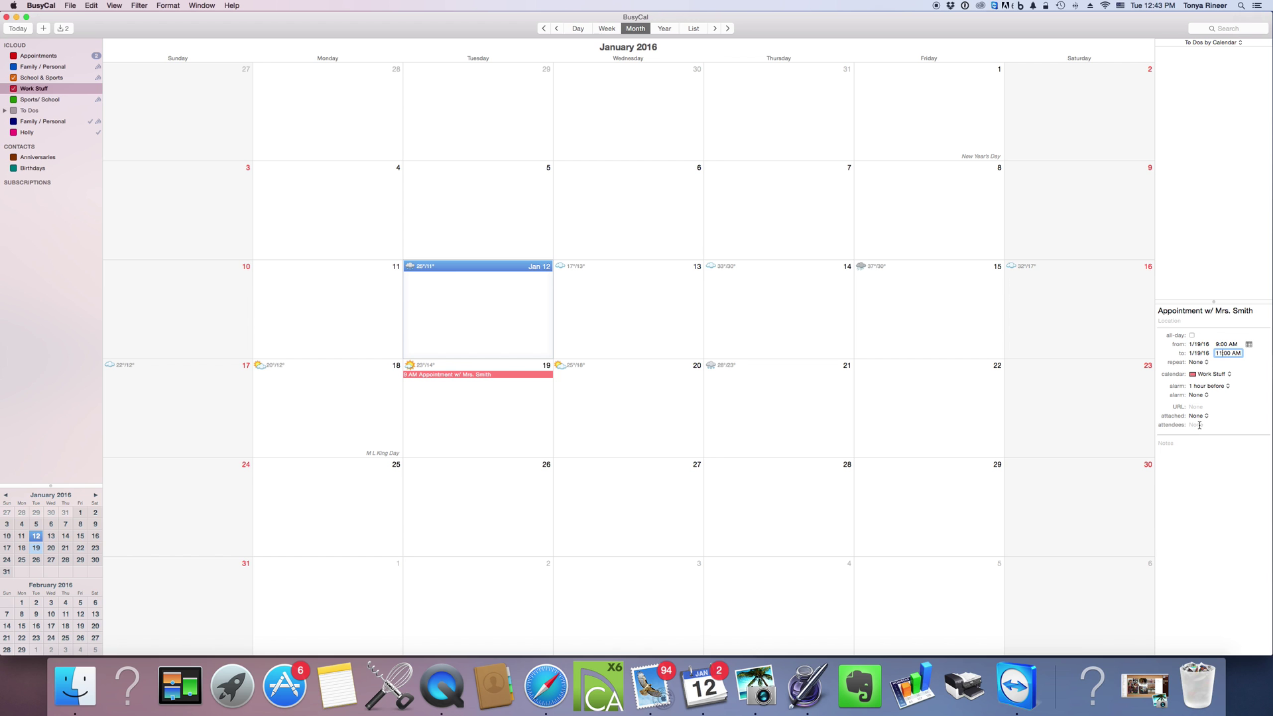
pyautogui.click(1199, 425)
pyautogui.click(502, 412)
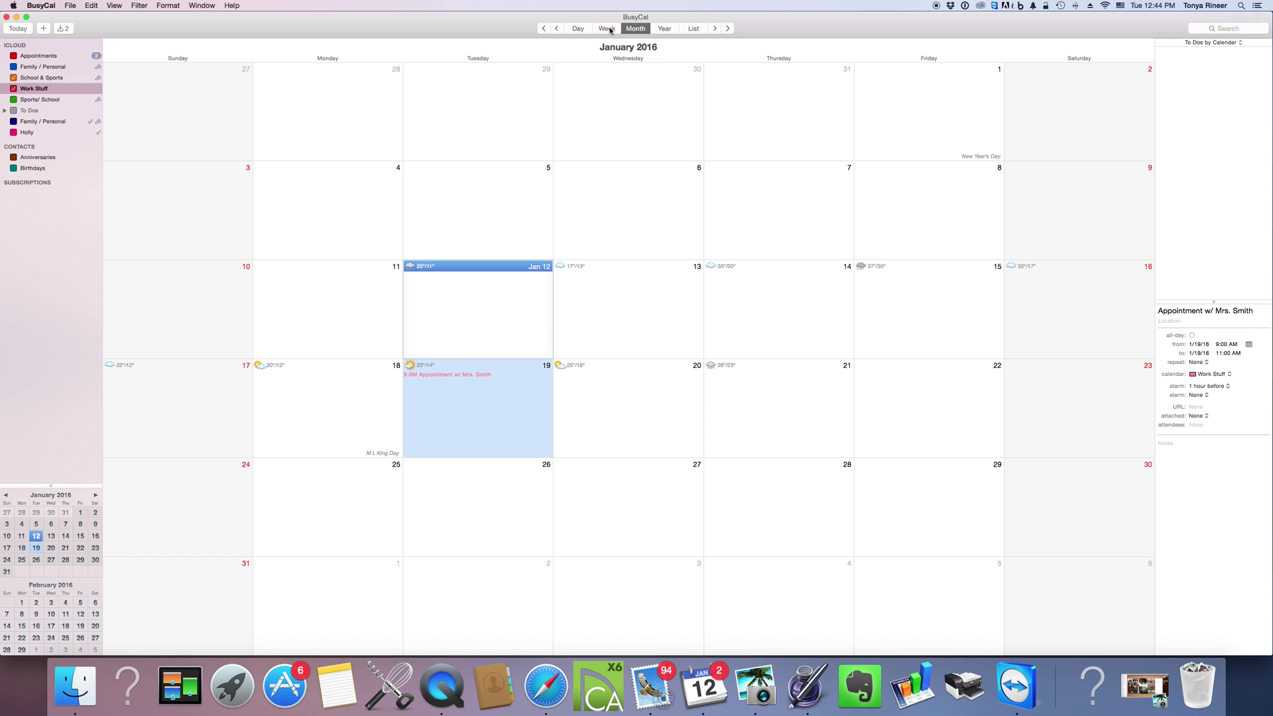
# In week view, add a Wednesday 'appointment' event stretched from 11:00 AM to 4:00 PM.
pyautogui.click(607, 28)
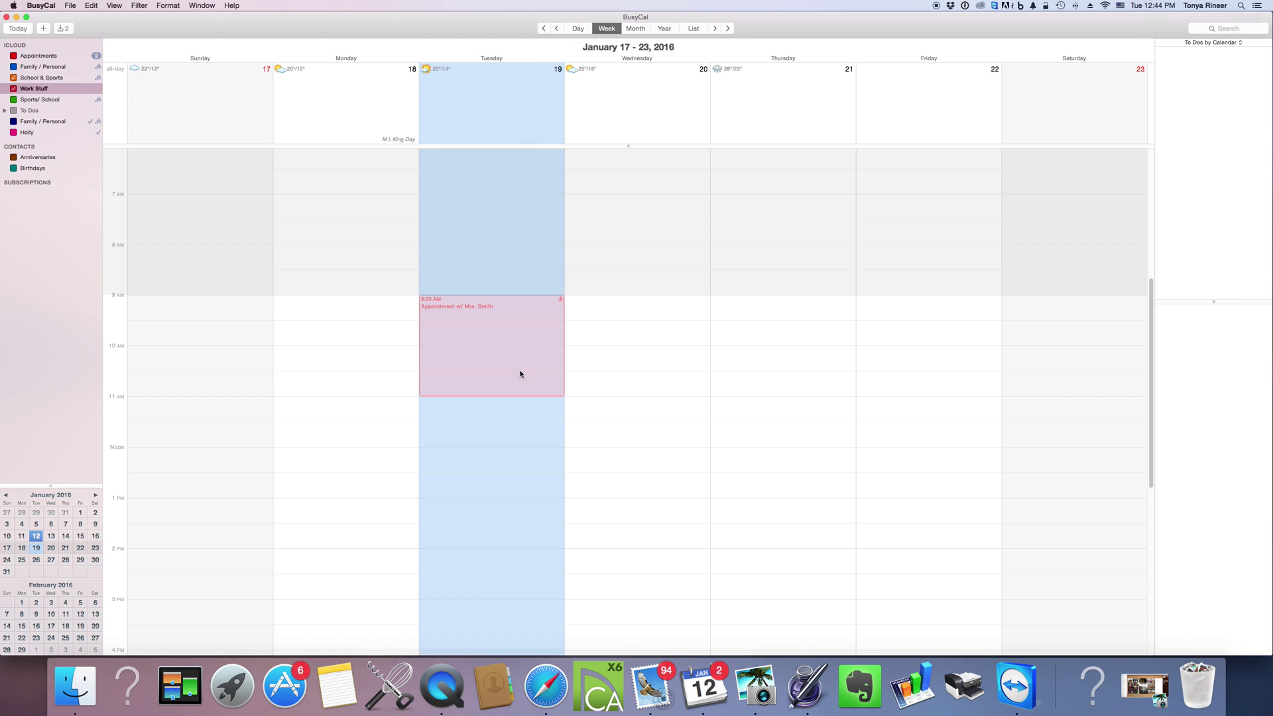
pyautogui.scroll(-3, 520, 374)
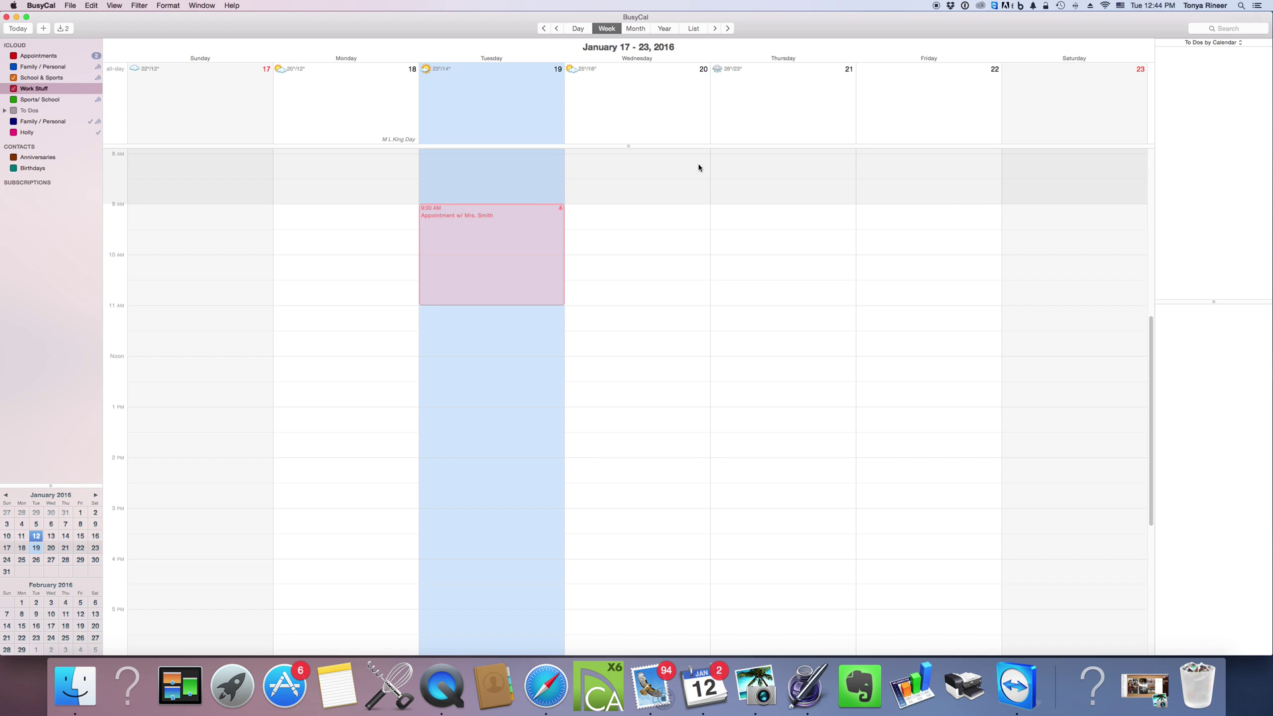
pyautogui.scroll(-1, 681, 474)
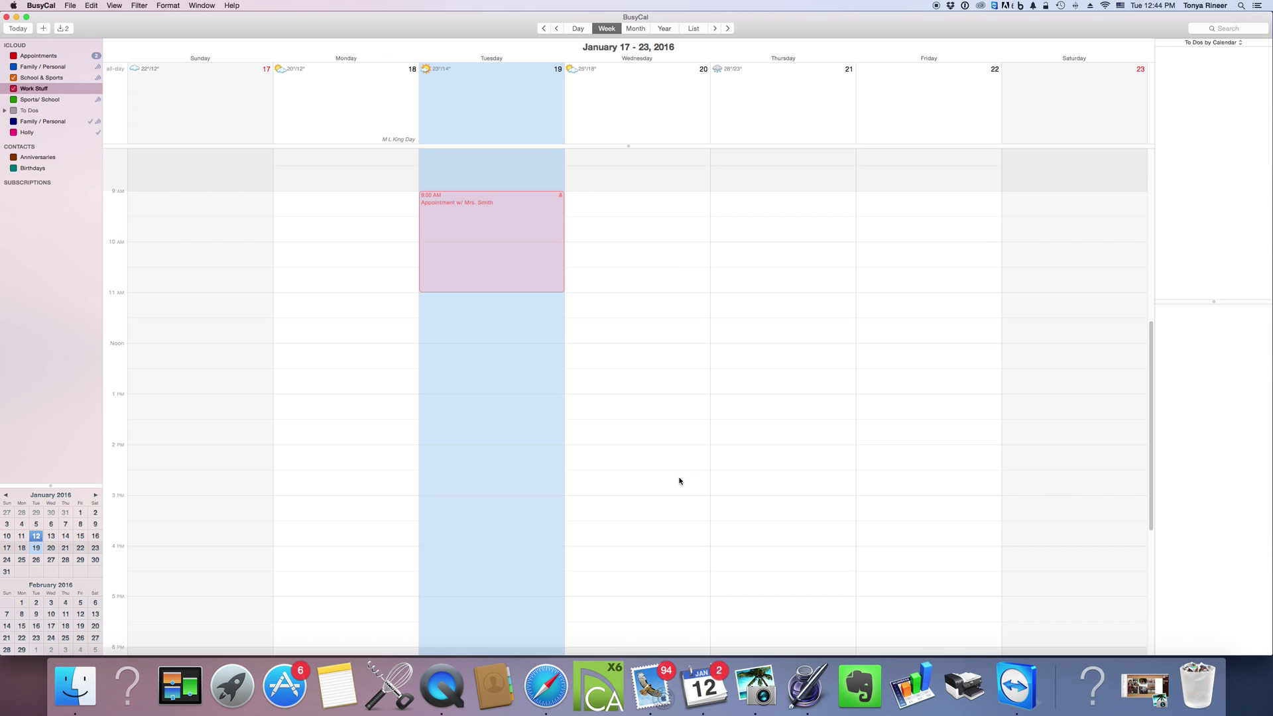
pyautogui.doubleClick(617, 283)
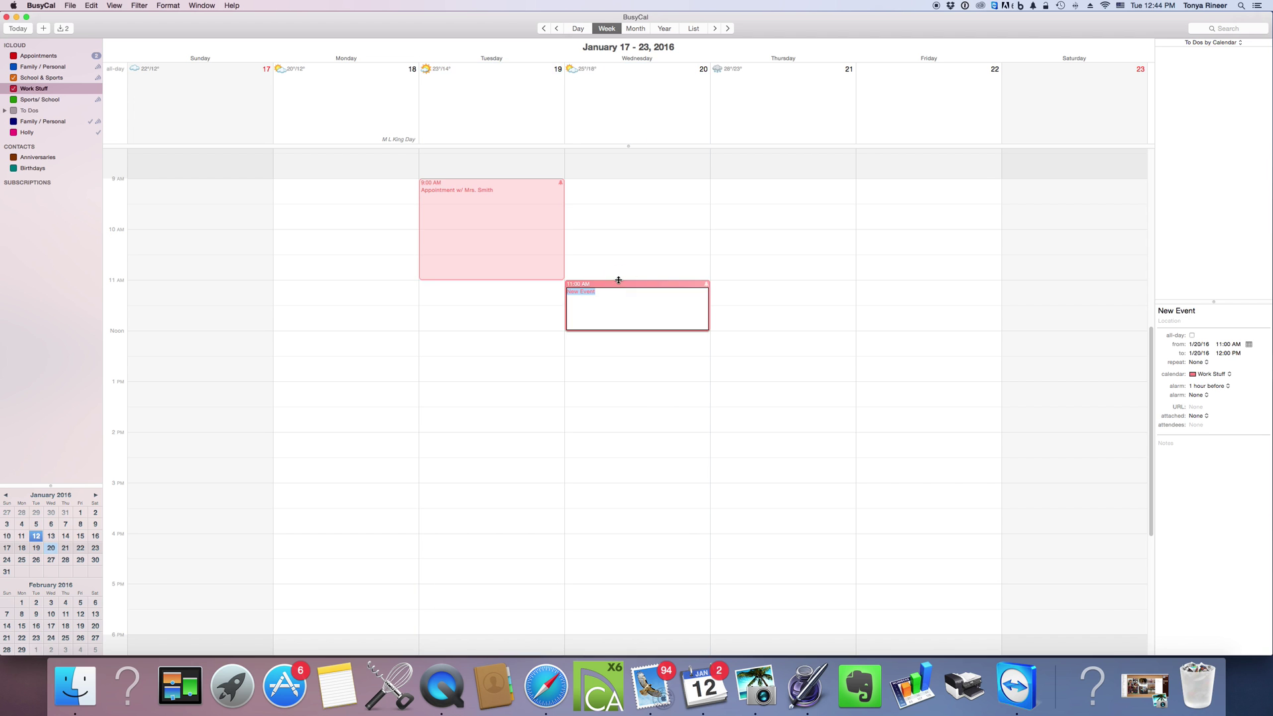
pyautogui.write('appointme')
pyautogui.press('Return')
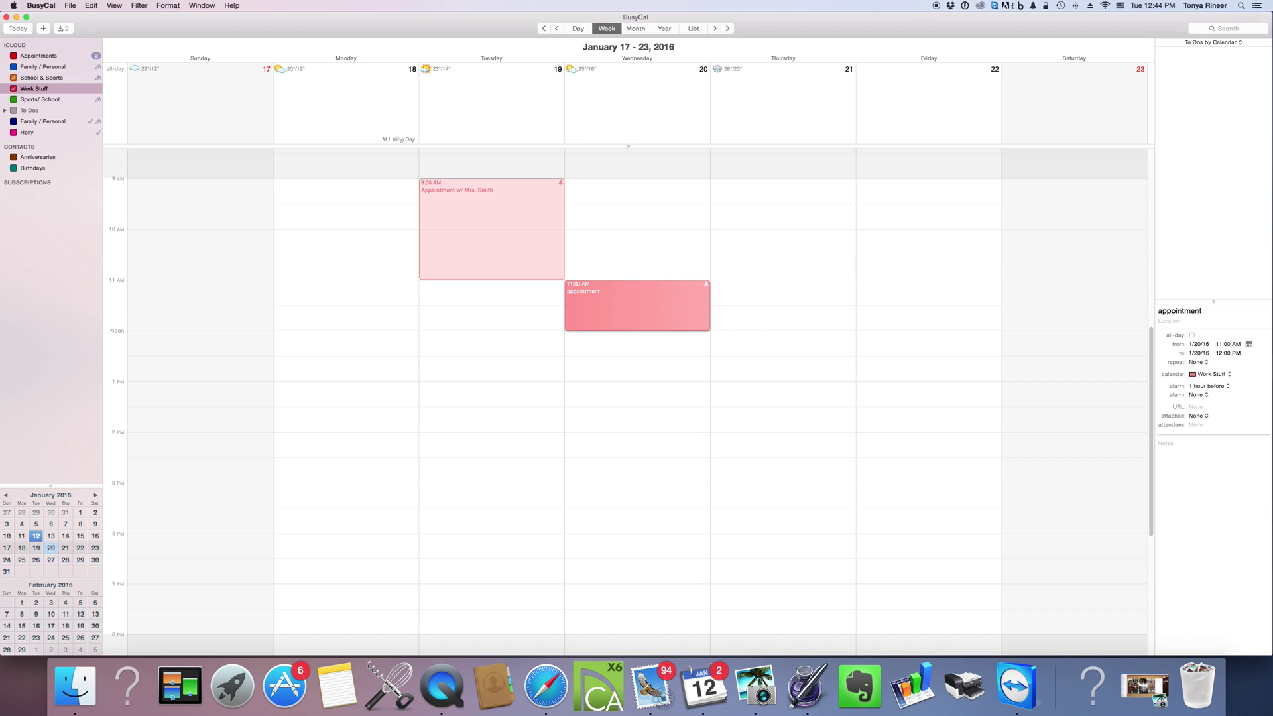
pyautogui.click(647, 309)
pyautogui.moveTo(645, 330); pyautogui.dragTo(645, 539)
pyautogui.click(785, 560)
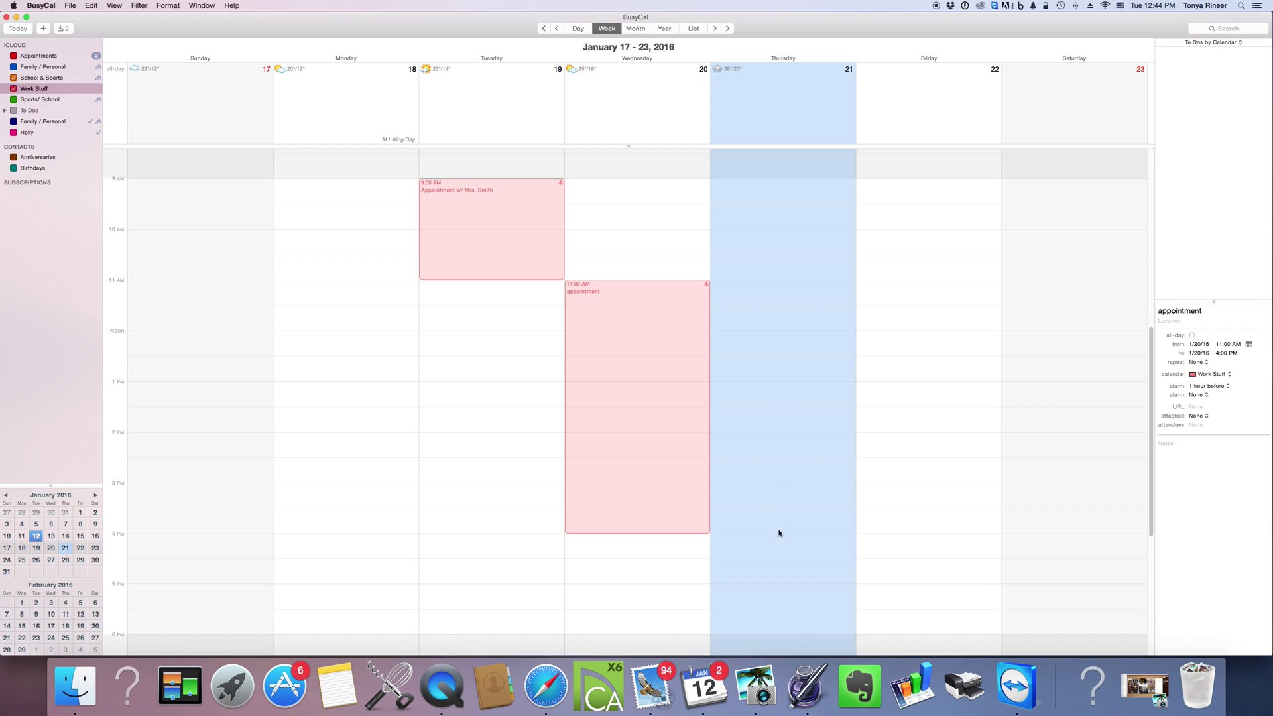
pyautogui.click(643, 374)
# Move the Wednesday appointment to Thursday, January 21, starting at 9:15 AM.
pyautogui.moveTo(625, 366); pyautogui.dragTo(744, 286)
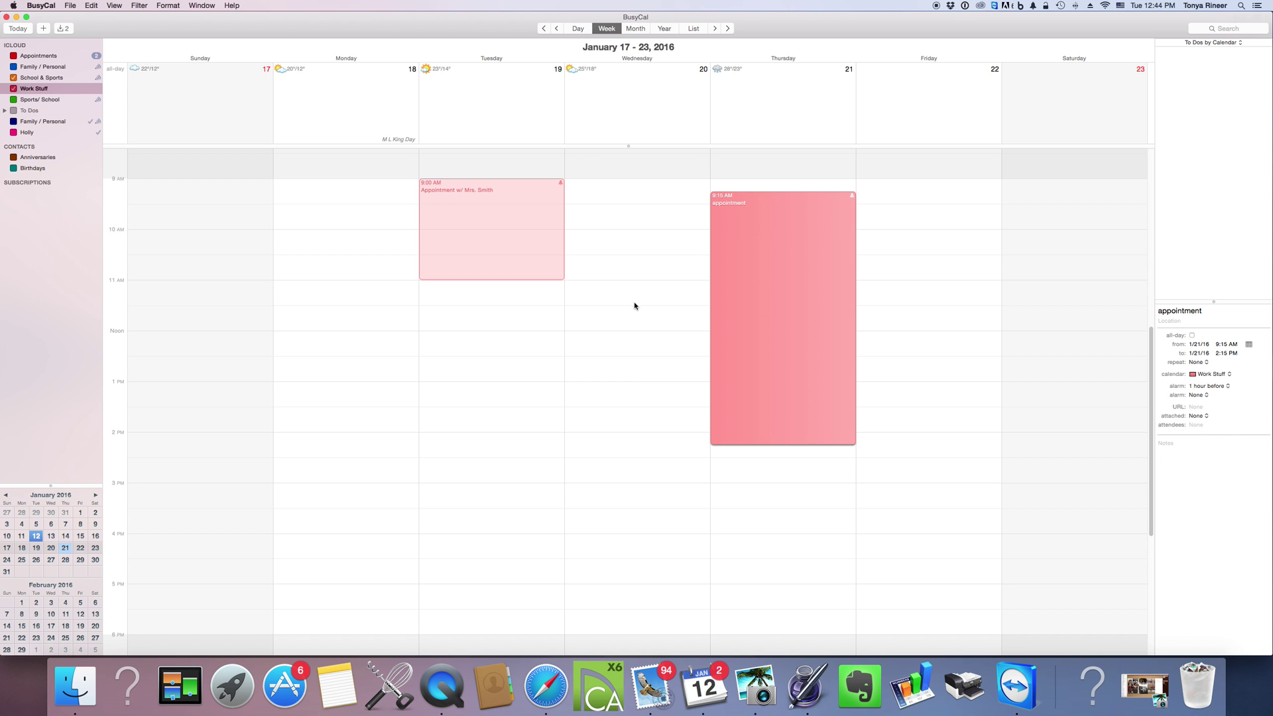
pyautogui.scroll(-1, 635, 307)
pyautogui.scroll(3, 635, 305)
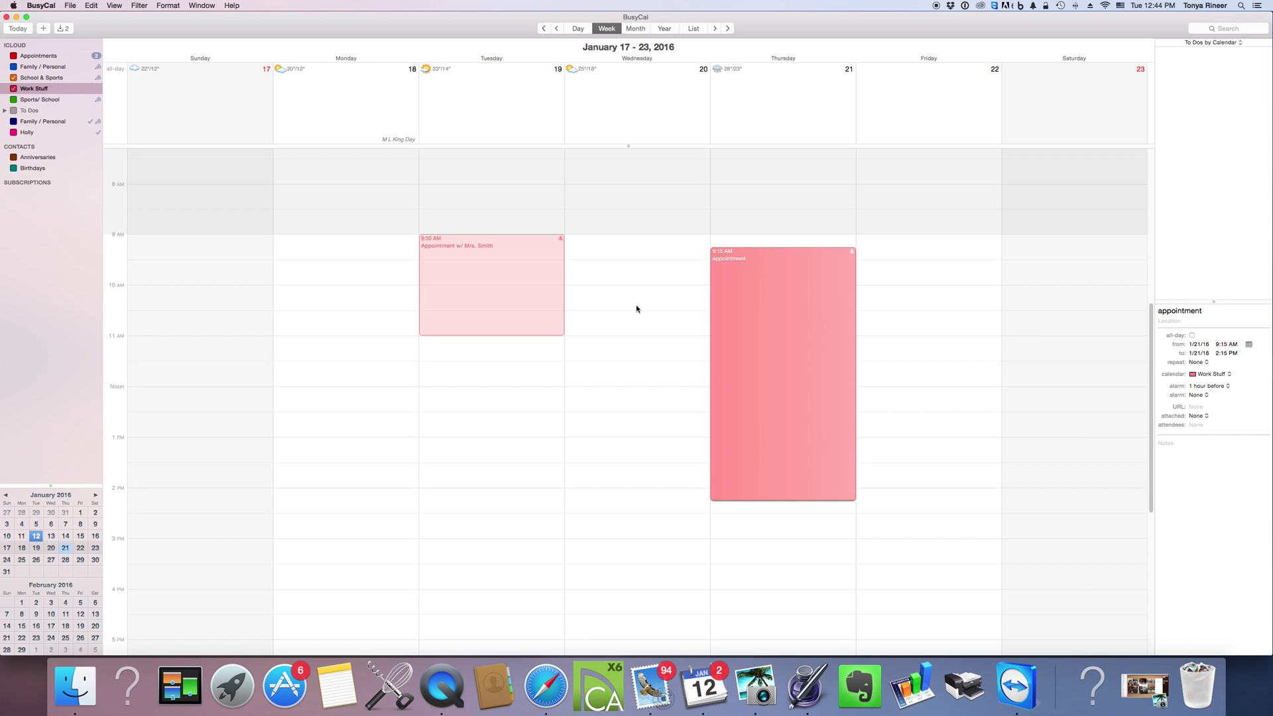